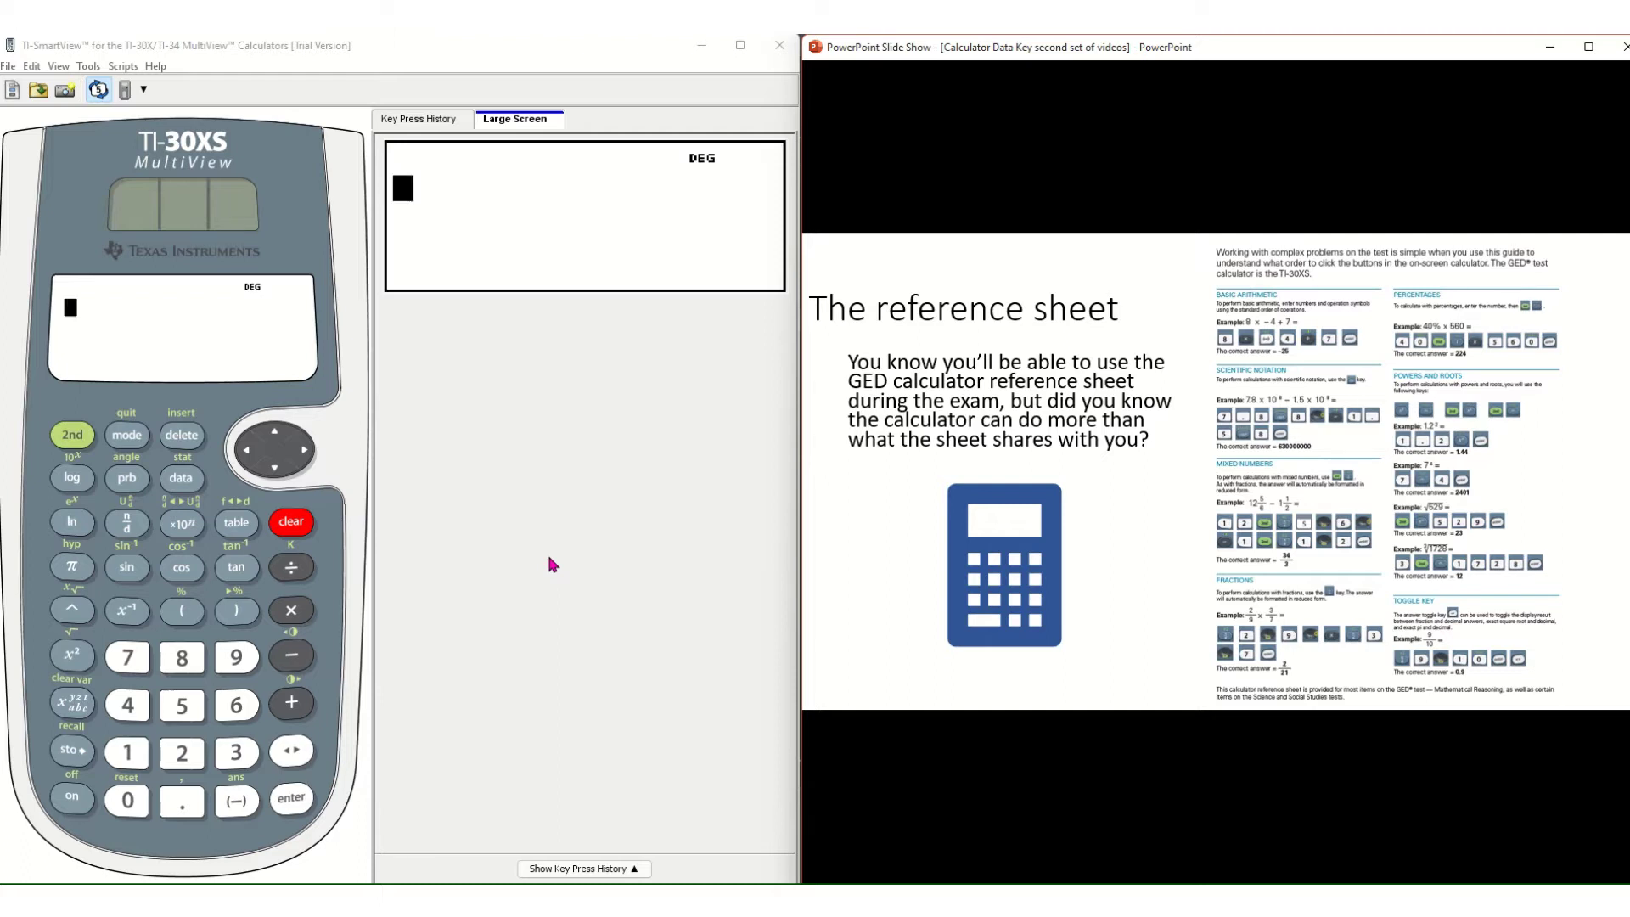
# Advance the slide show to the practice question asking for the positive solution of 2x² − 7x − 30 = 0
pyautogui.click(1046, 741)
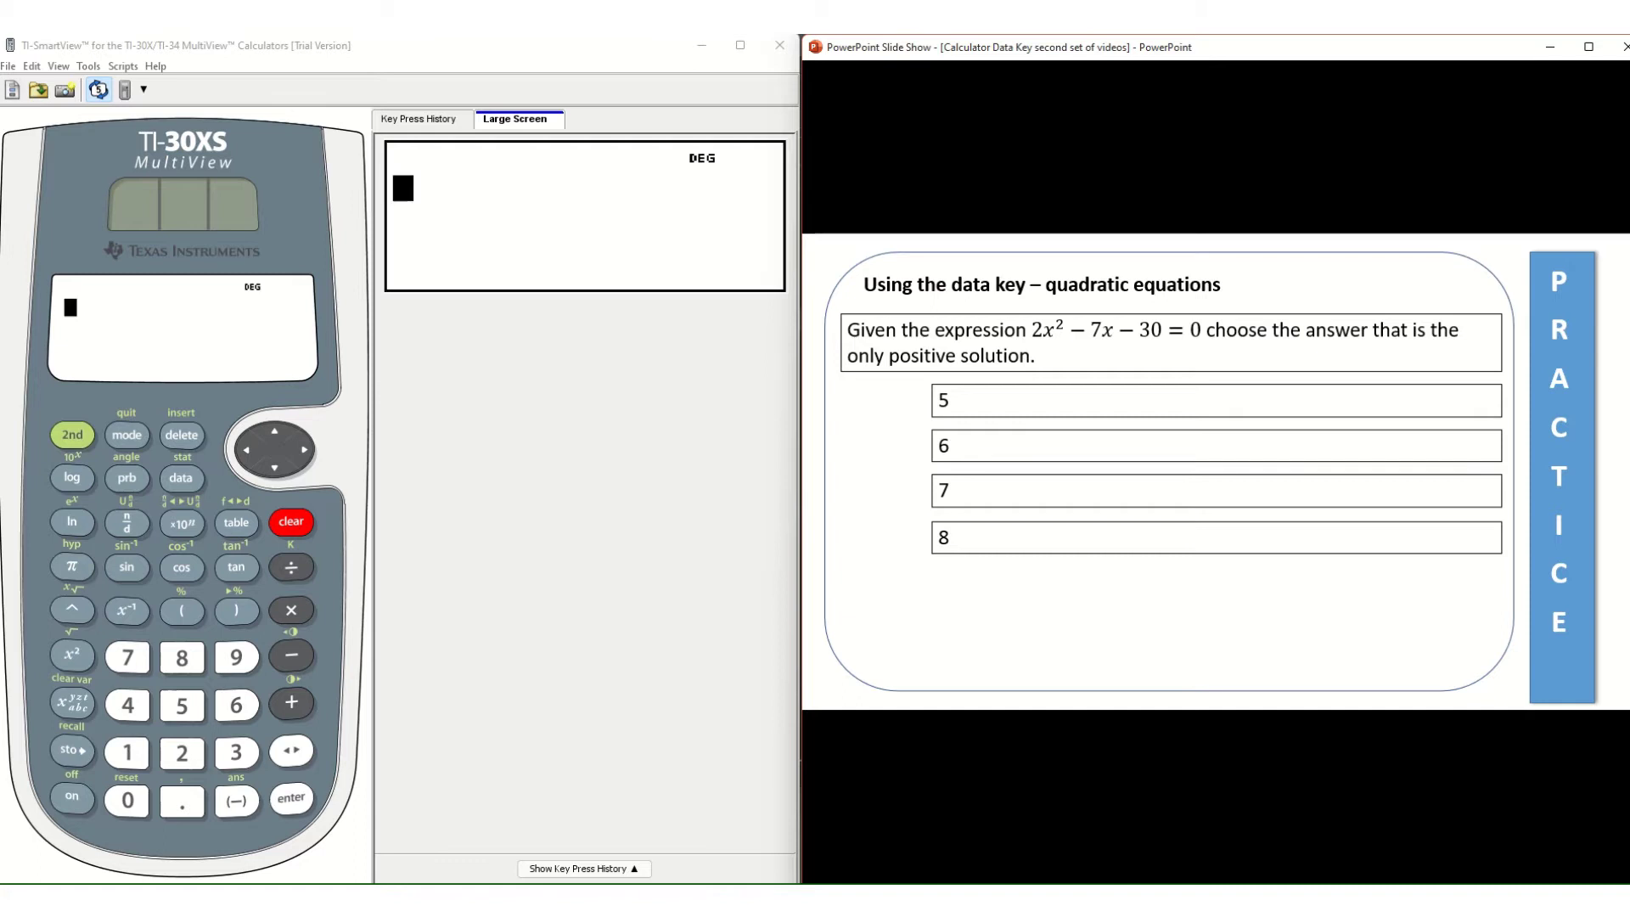
# Play the note animation showing 2x² − 7x − 30 factored as (x − 6)(2x + 5)
pyautogui.press('Right')
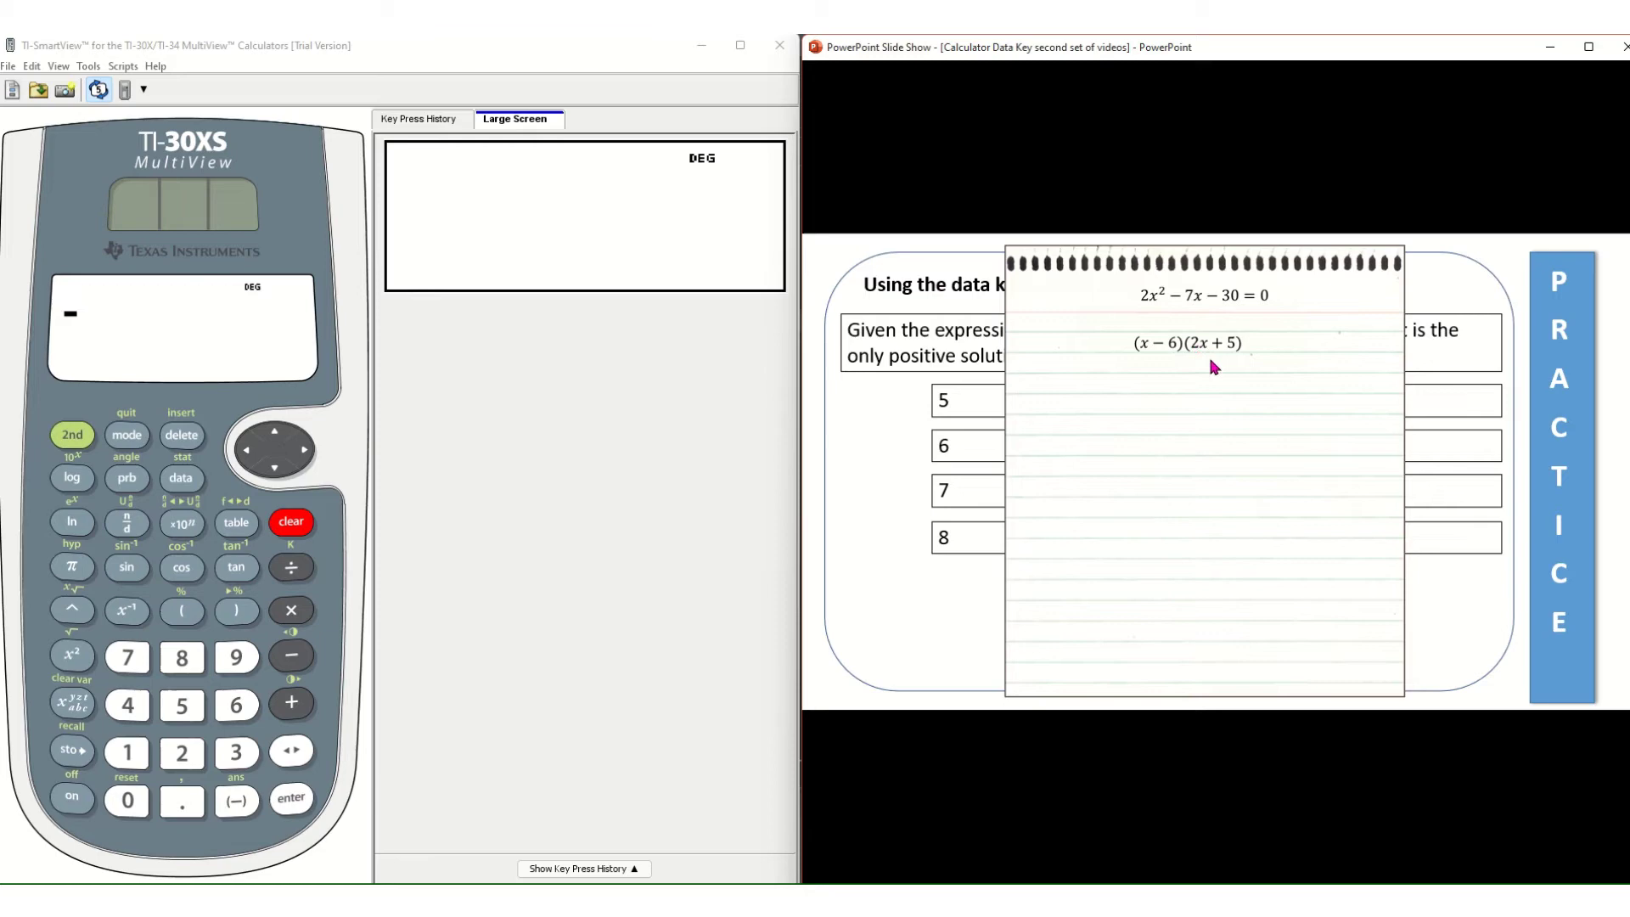
# Clear the factoring note, then enter 5, 6, 7 and 8 into L1 and move to L2
pyautogui.click(925, 622)
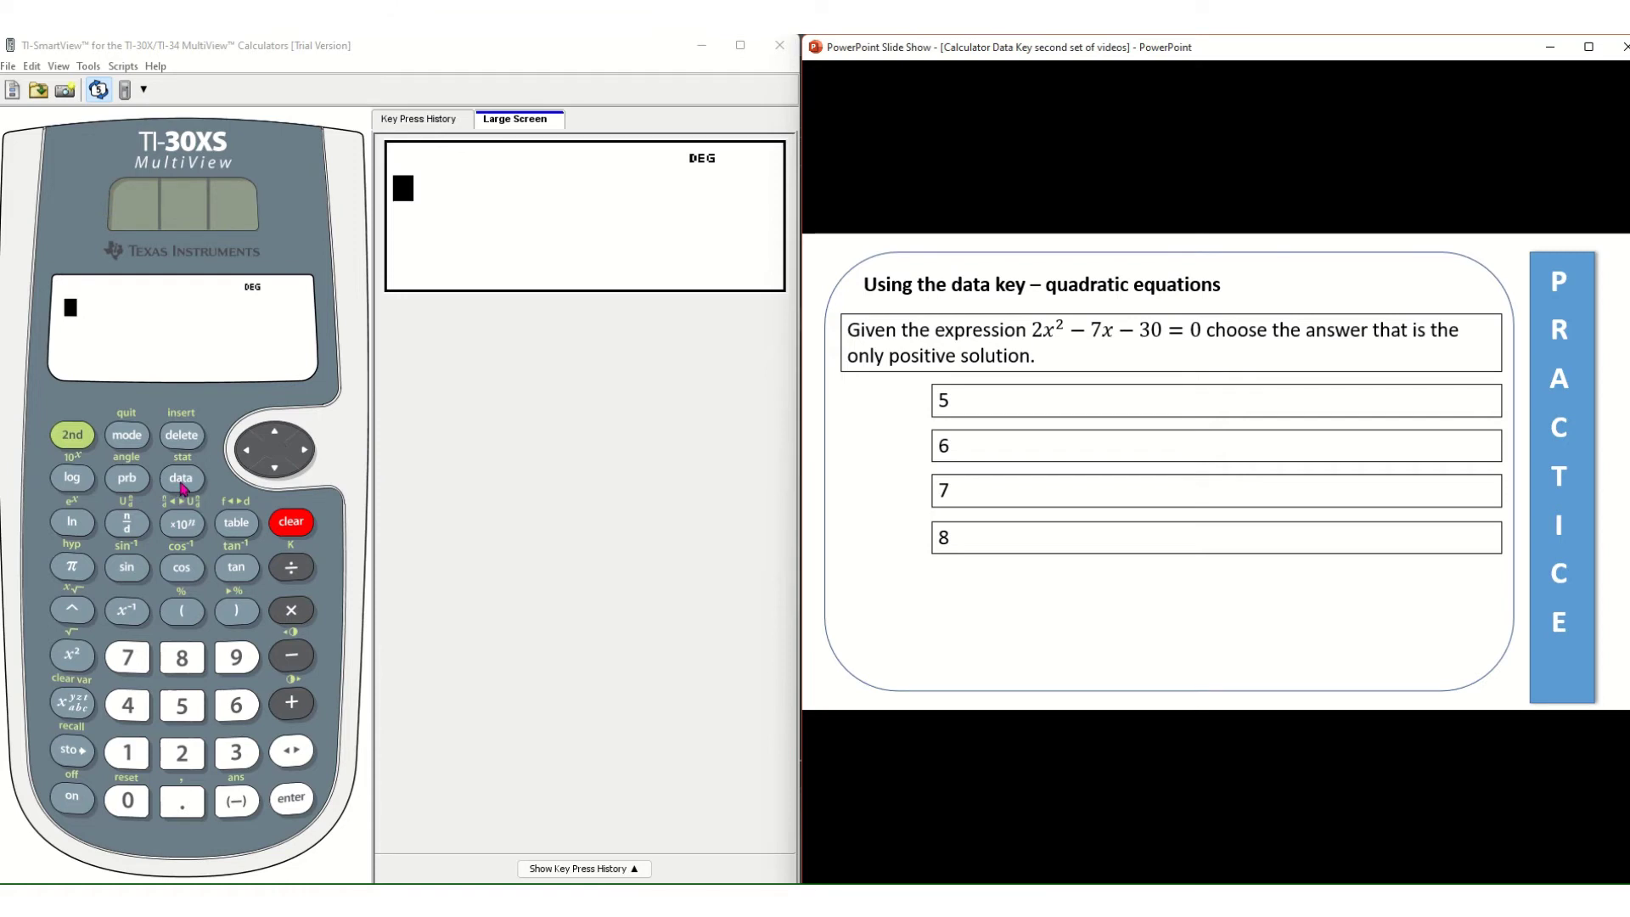
pyautogui.click(181, 478)
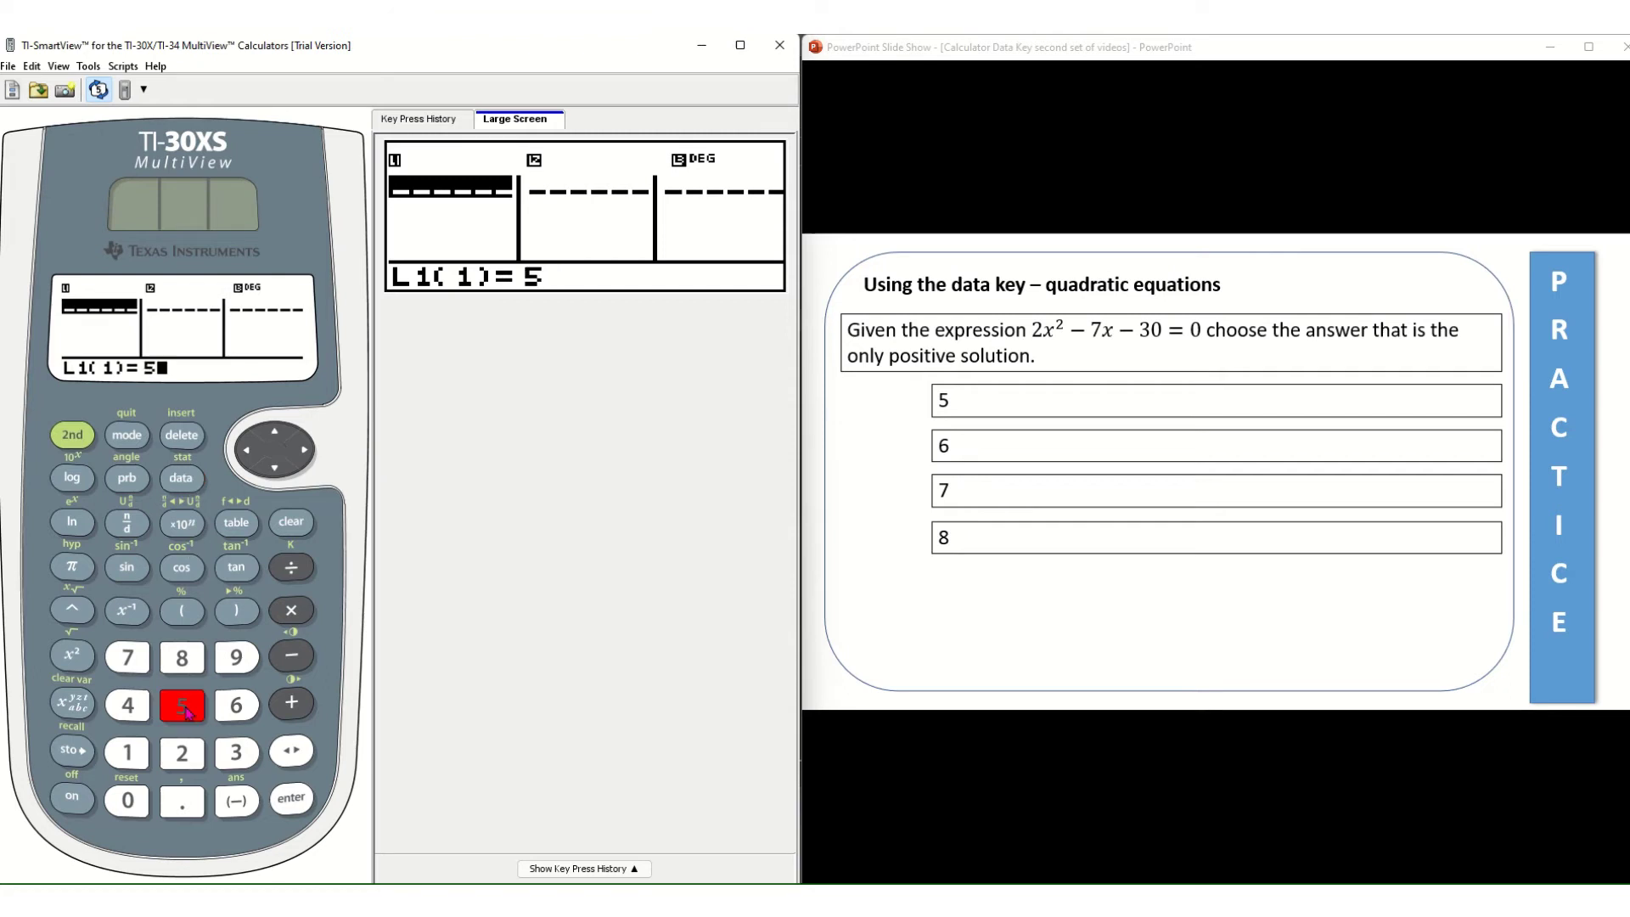
pyautogui.click(291, 793)
pyautogui.press('6')
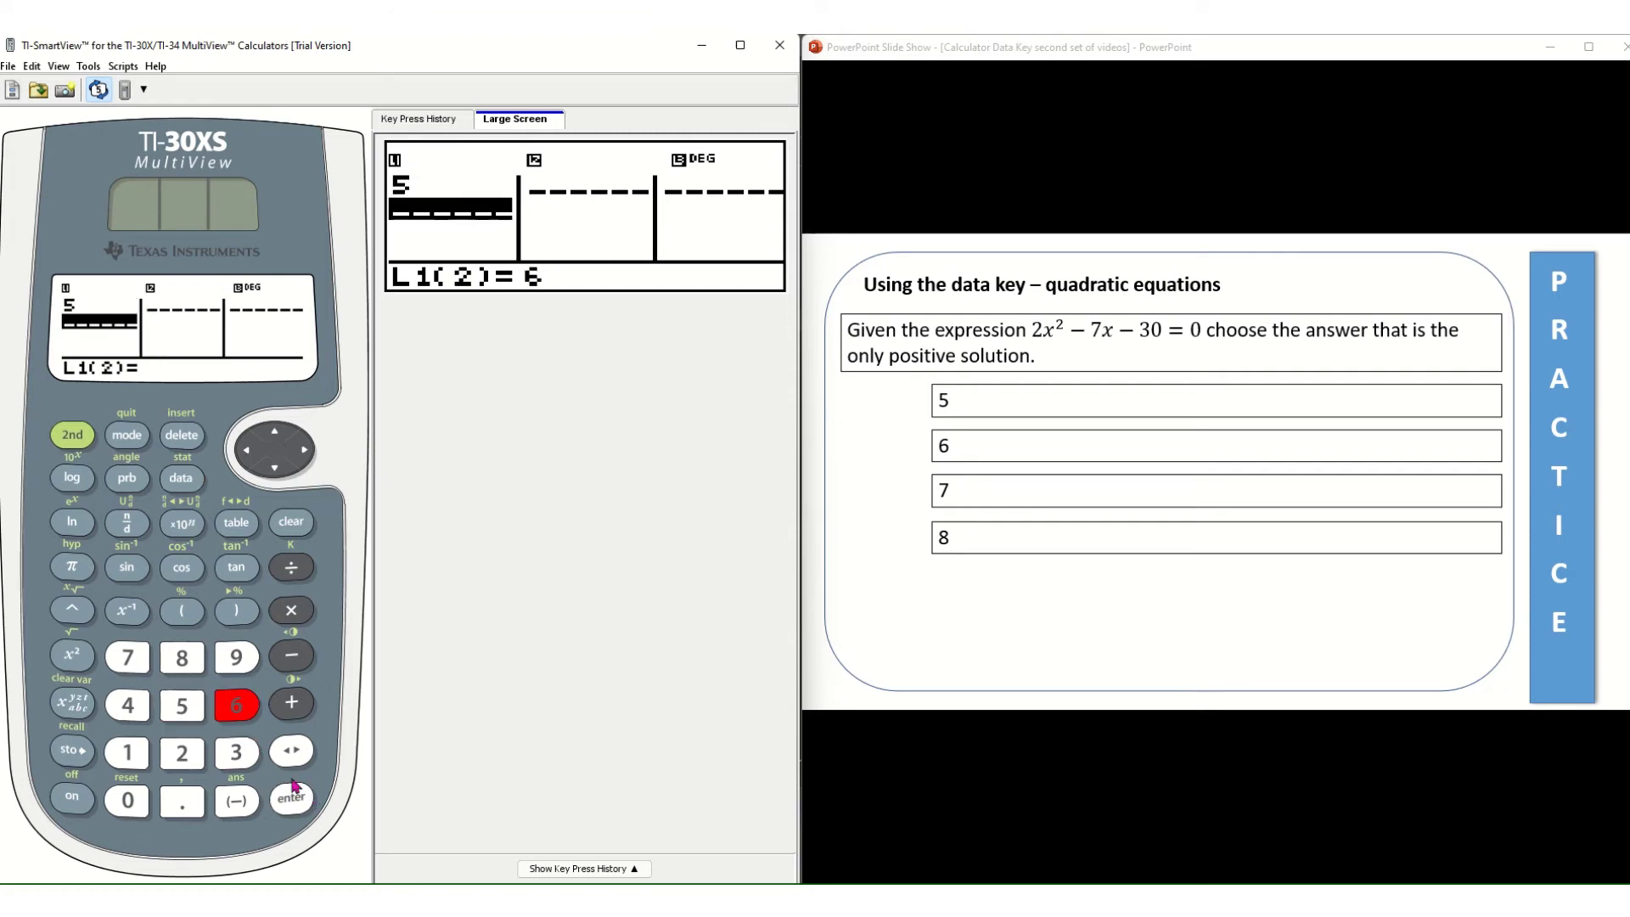
pyautogui.click(290, 797)
pyautogui.press('7')
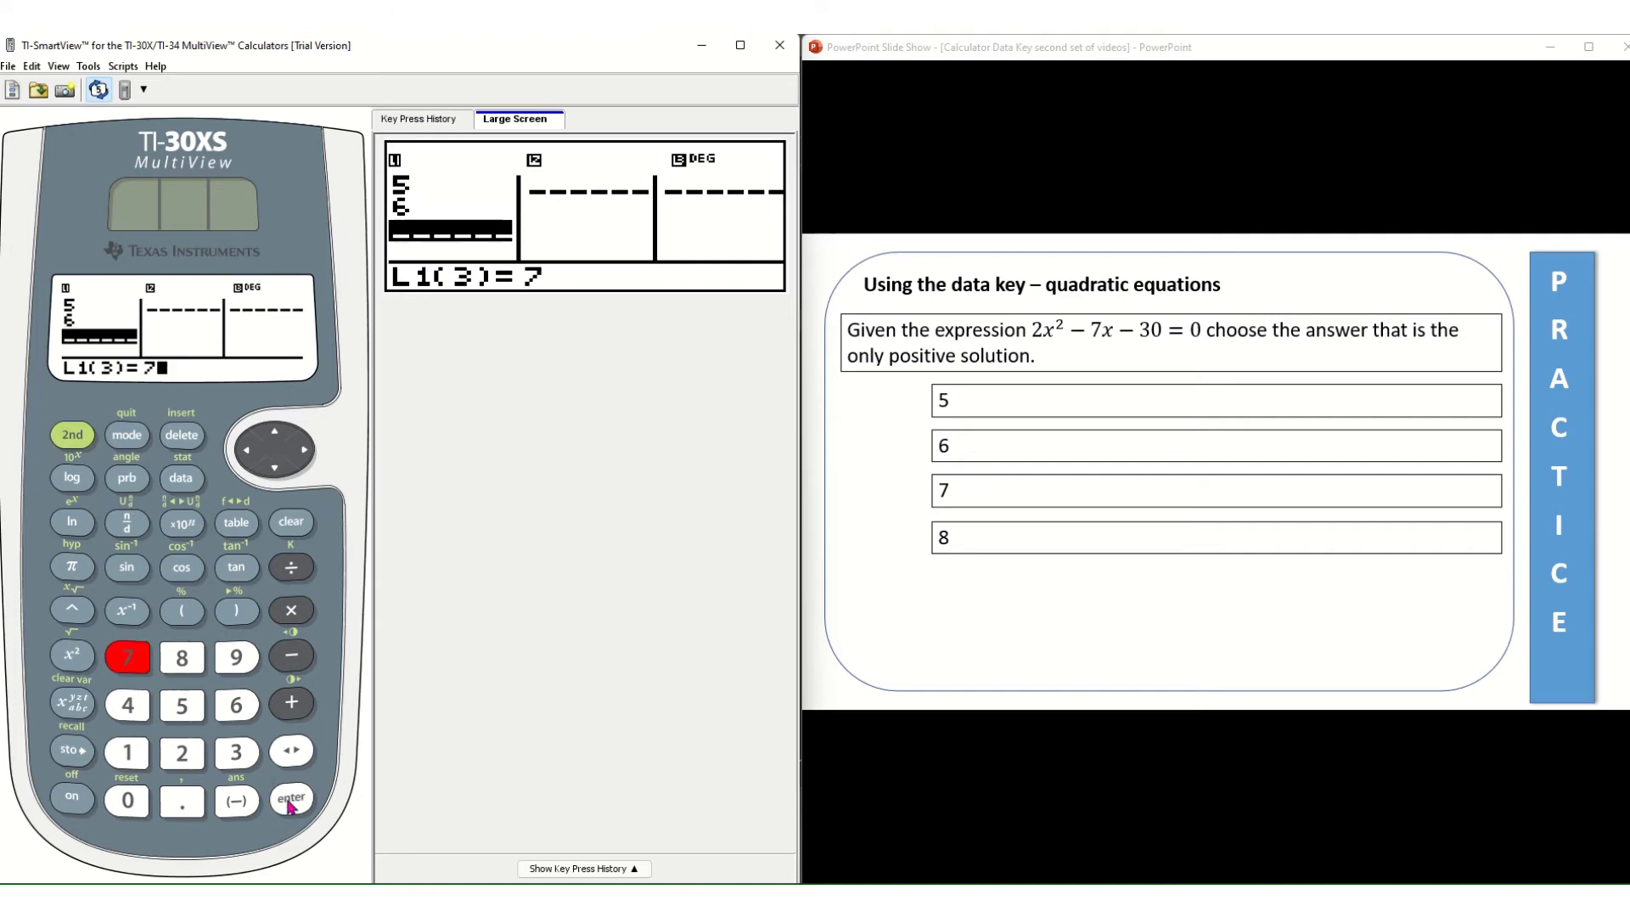
pyautogui.click(289, 802)
pyautogui.press('8')
pyautogui.click(295, 806)
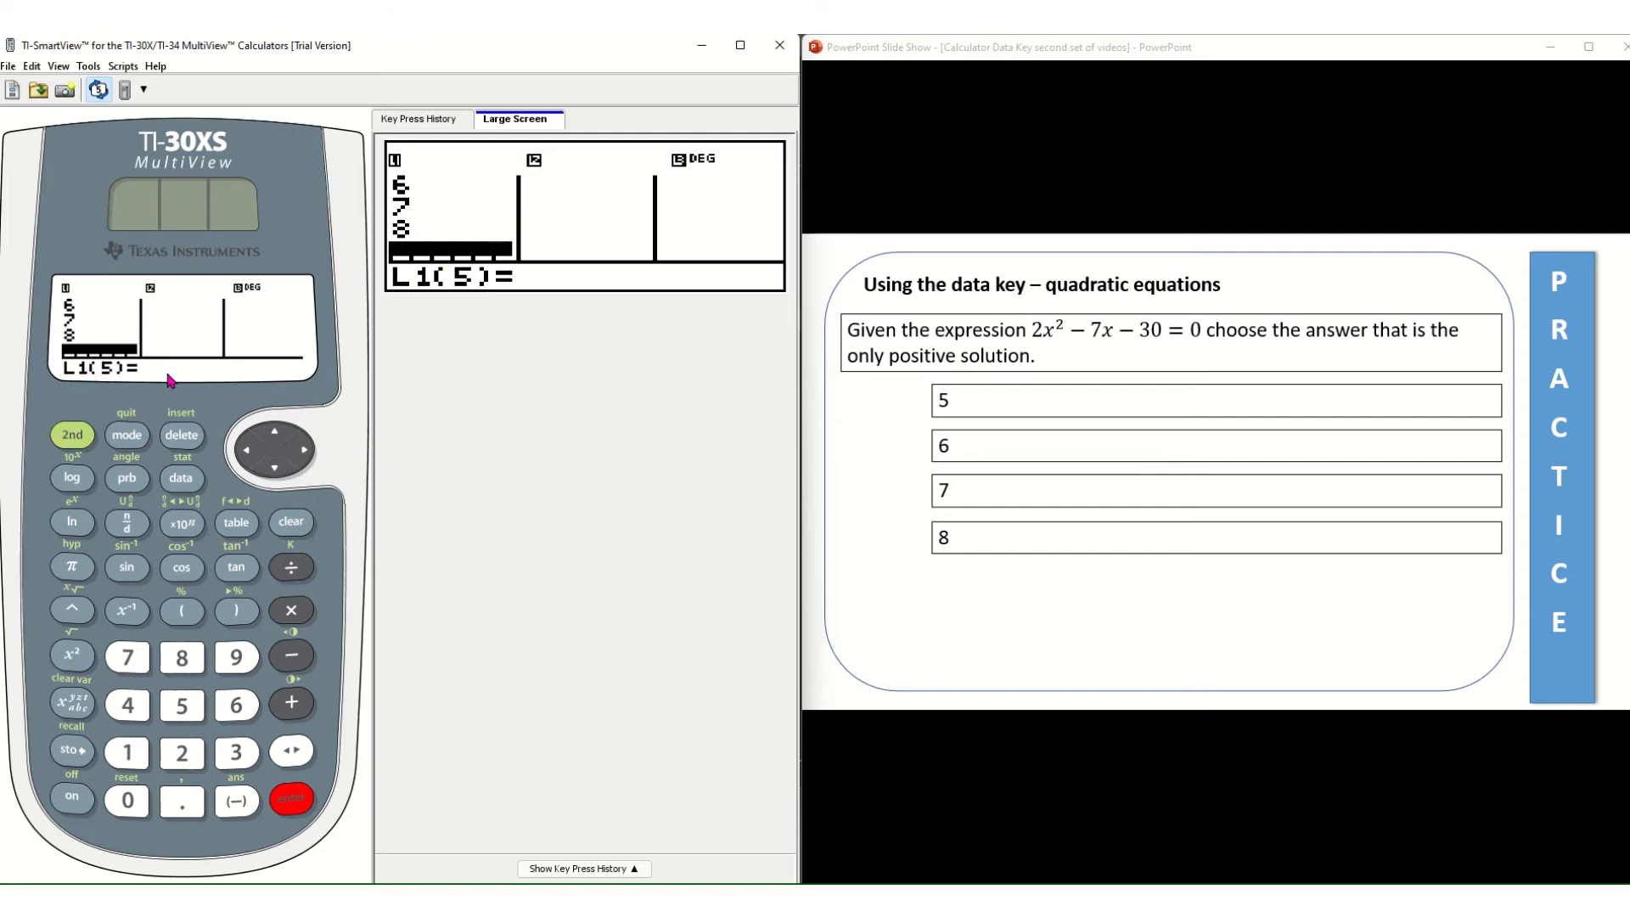
pyautogui.click(303, 451)
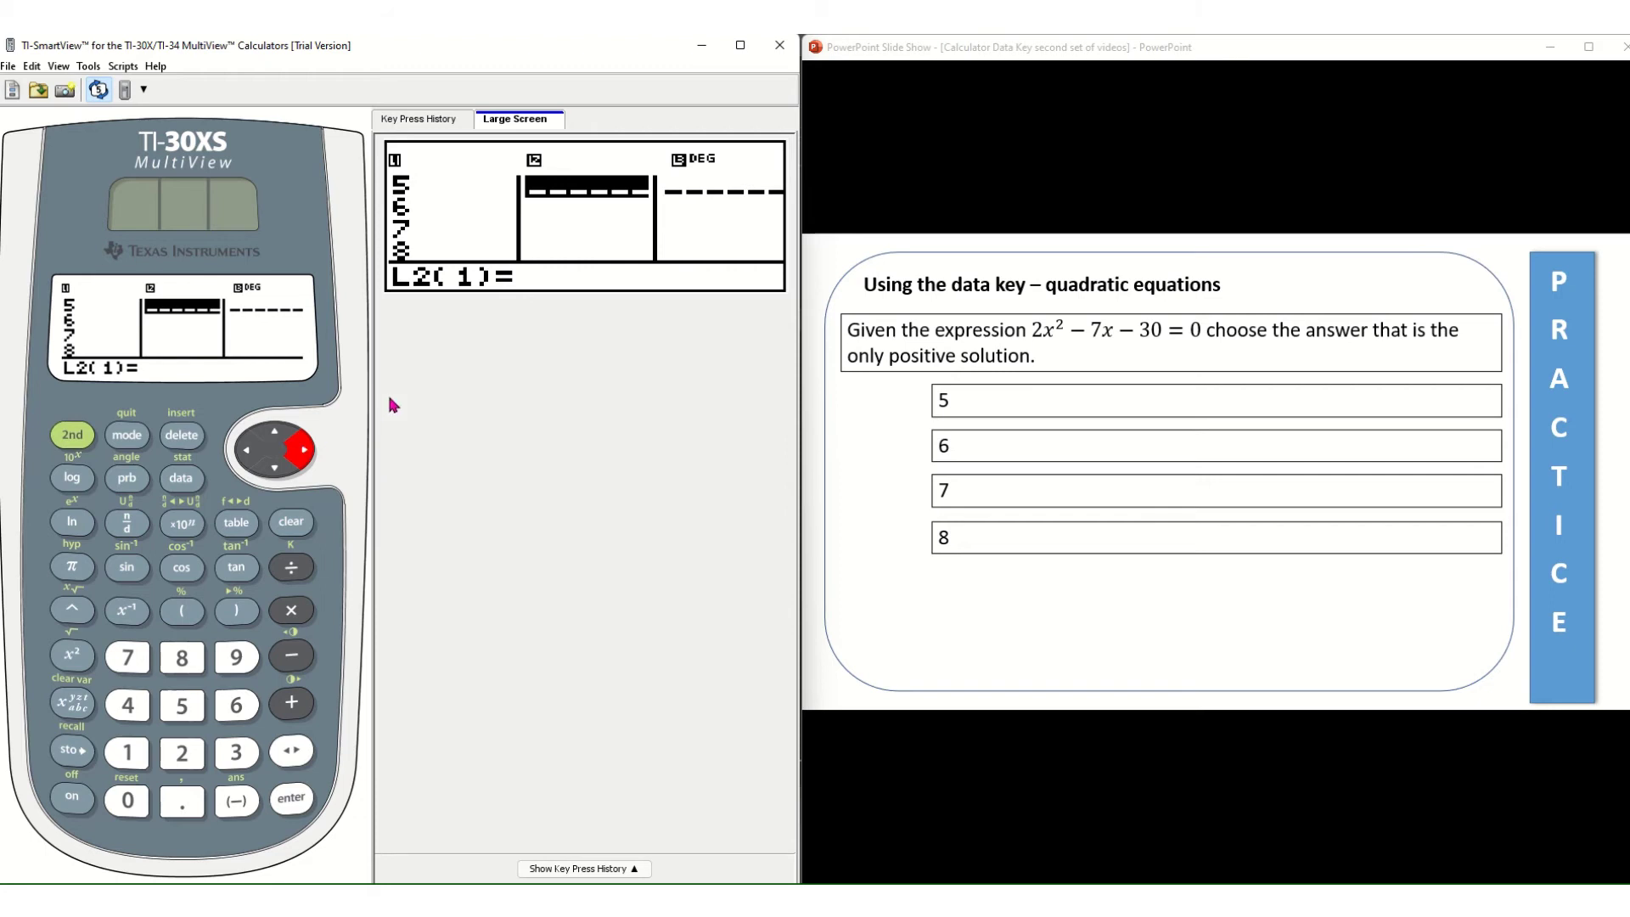
# Choose 1:Add/Edit Frmla from the data FORMULA menu to get an empty L2= prompt
pyautogui.click(180, 480)
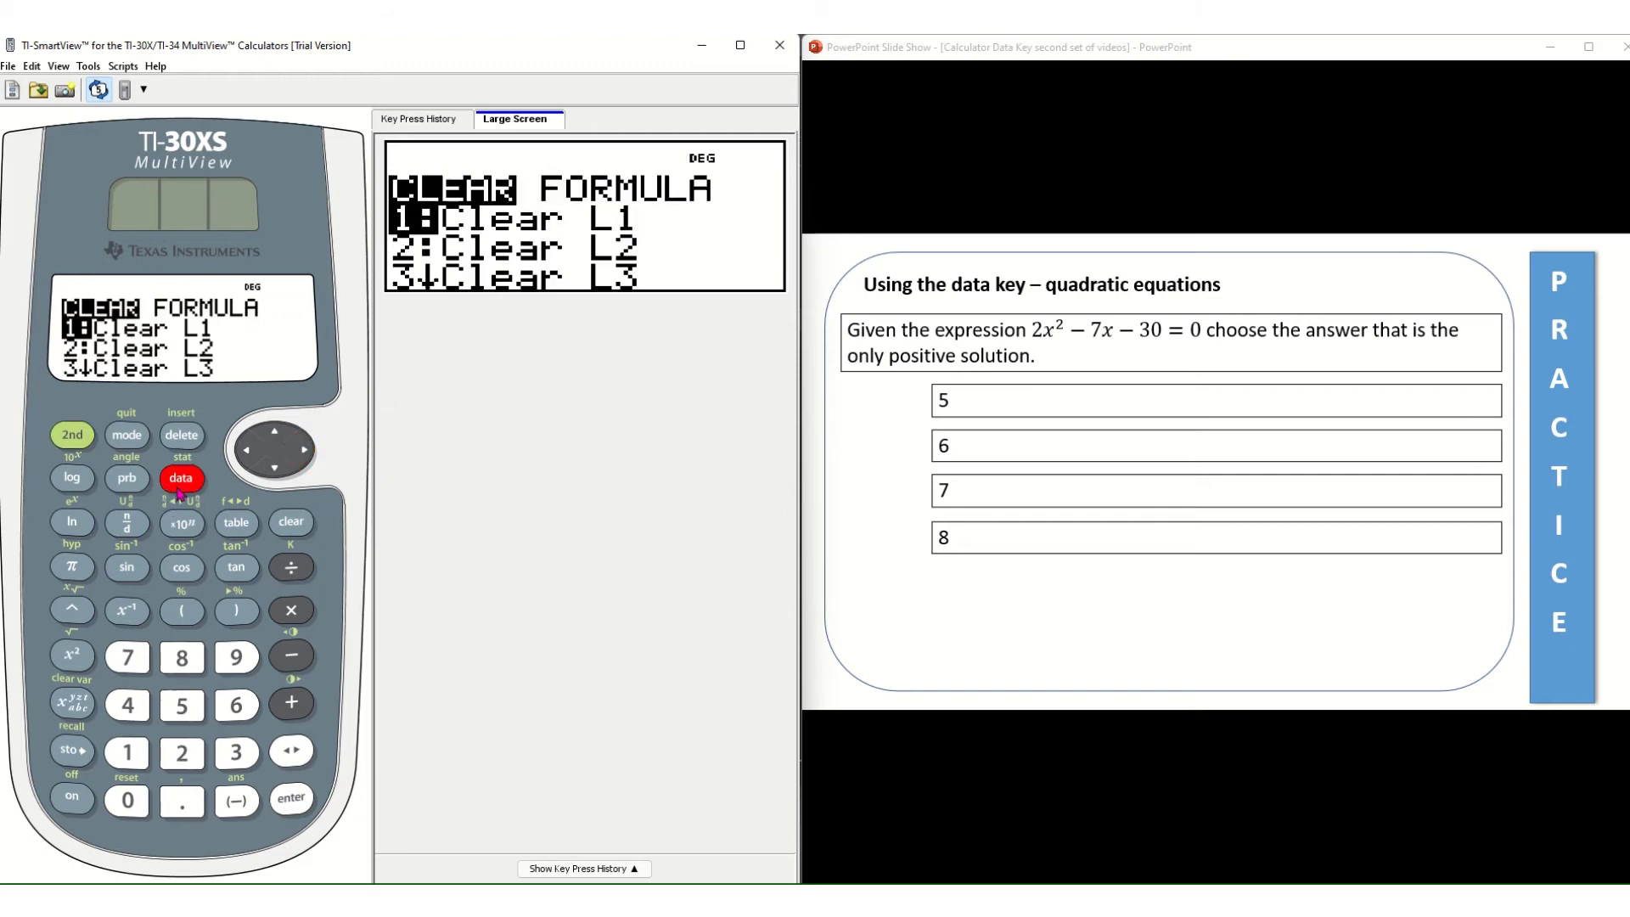
pyautogui.click(304, 452)
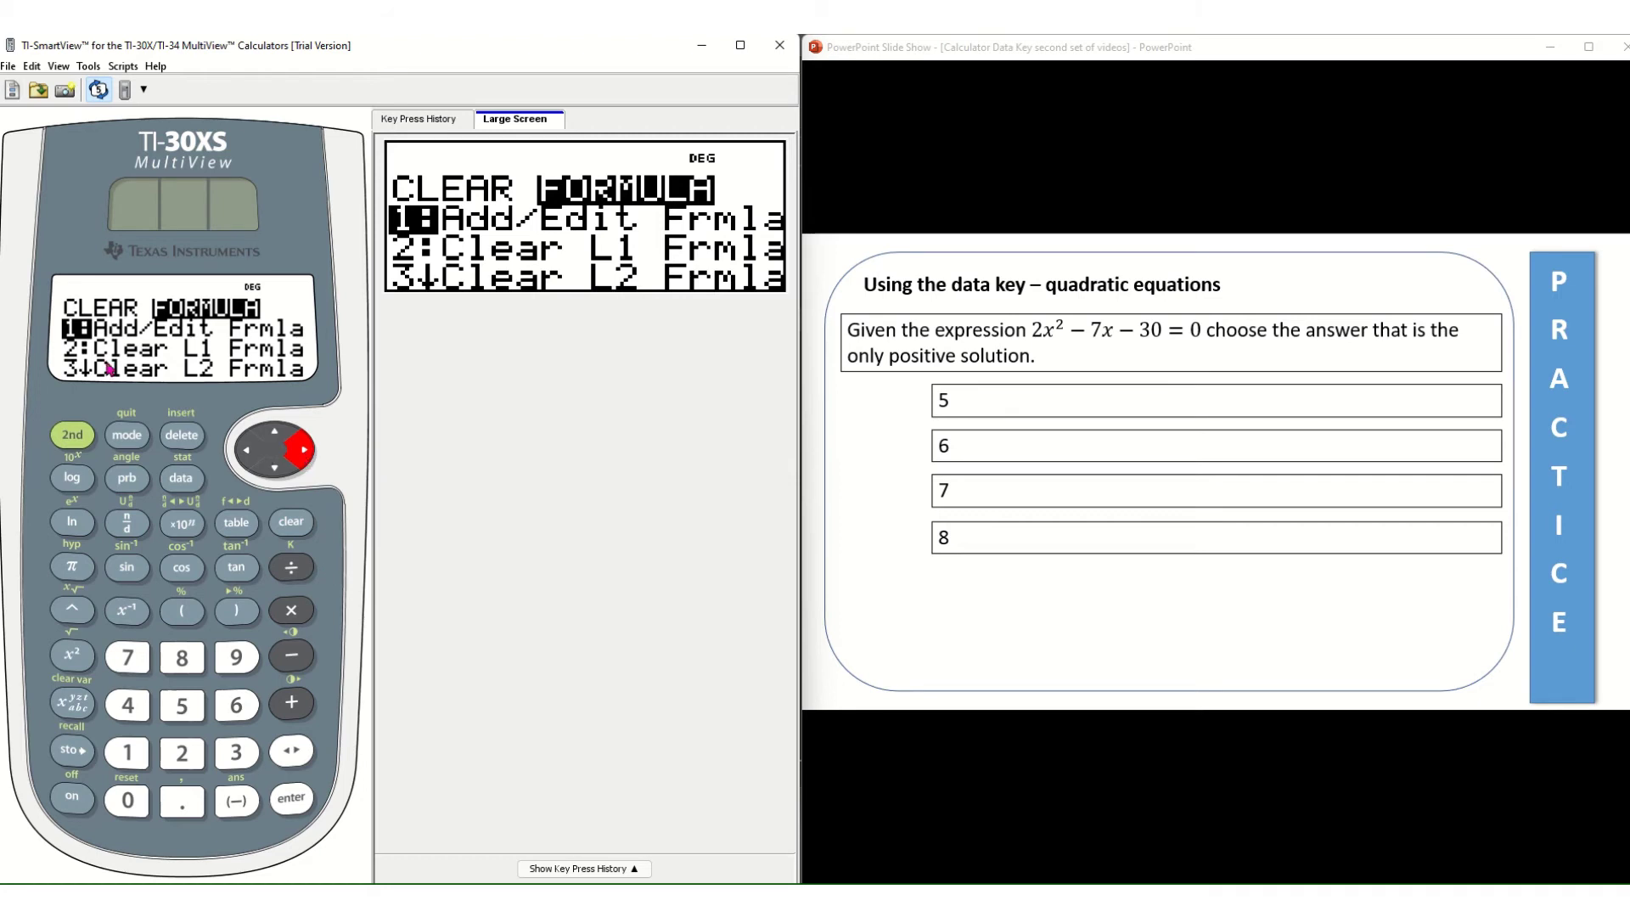
pyautogui.click(295, 799)
pyautogui.click(294, 799)
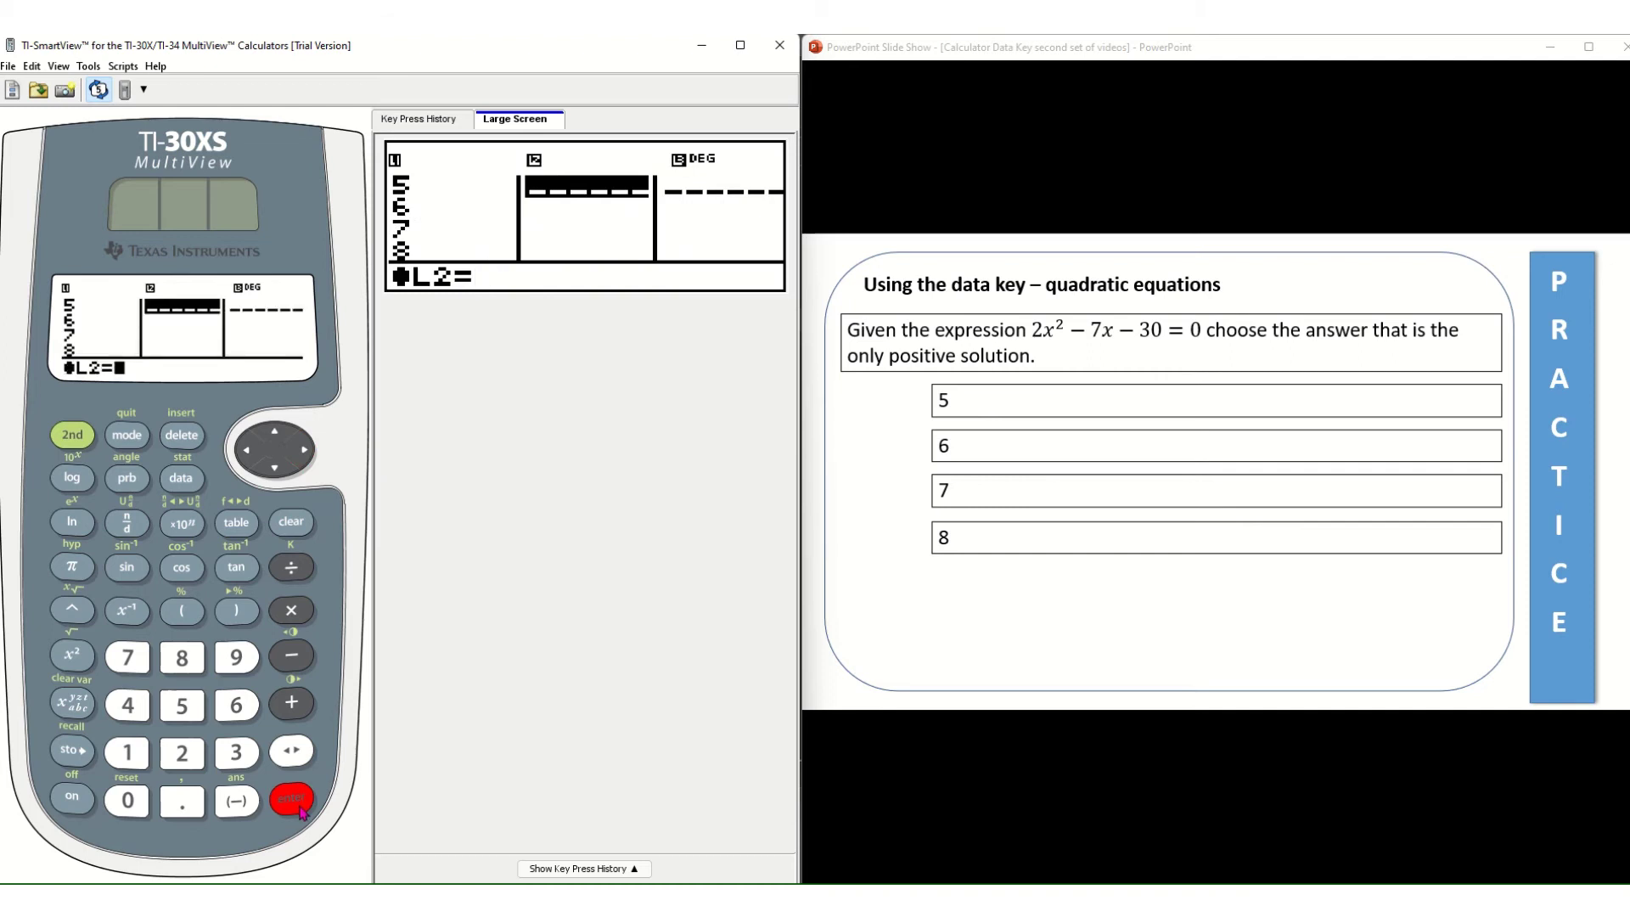
# Enter the first term 2(L1²) on the L2= formula line
pyautogui.click(194, 761)
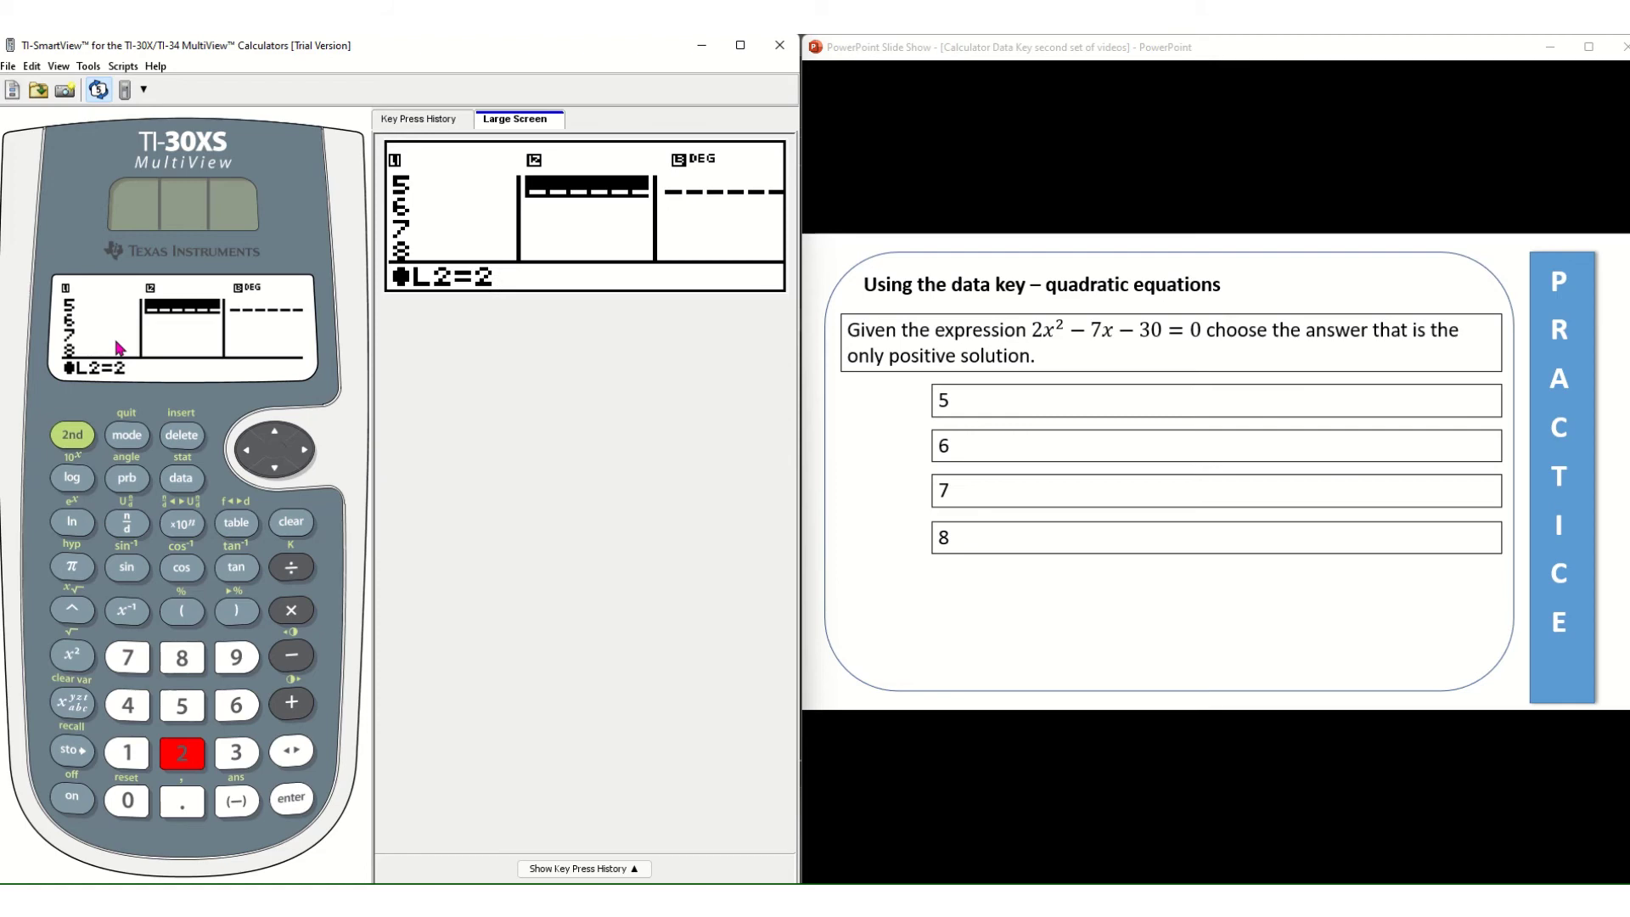
pyautogui.click(176, 615)
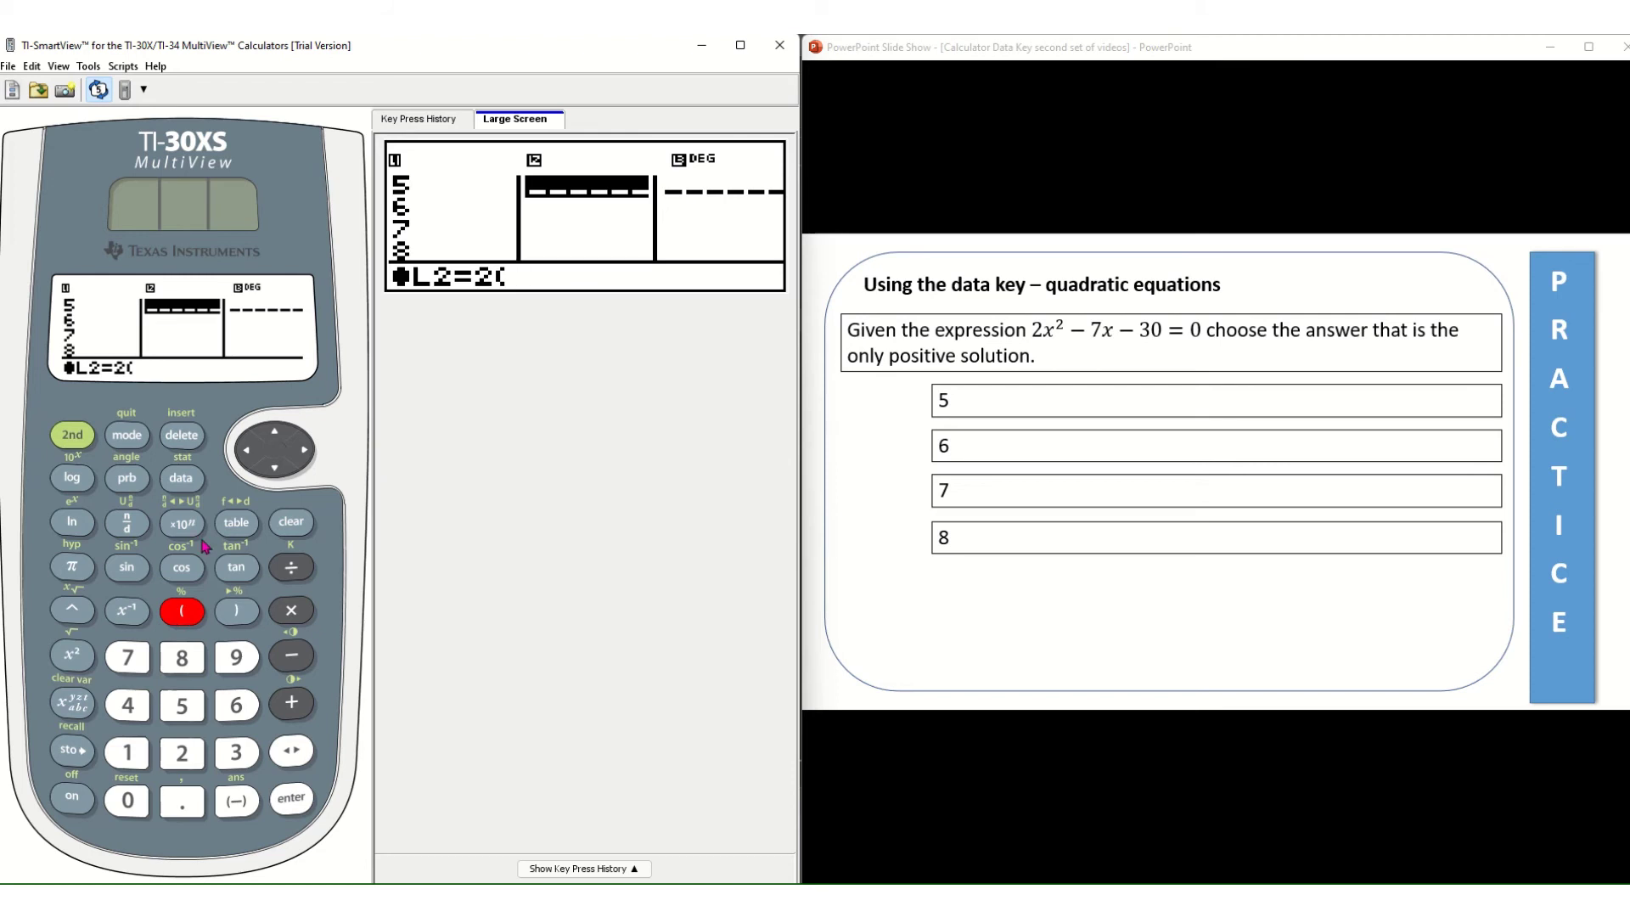
pyautogui.click(192, 481)
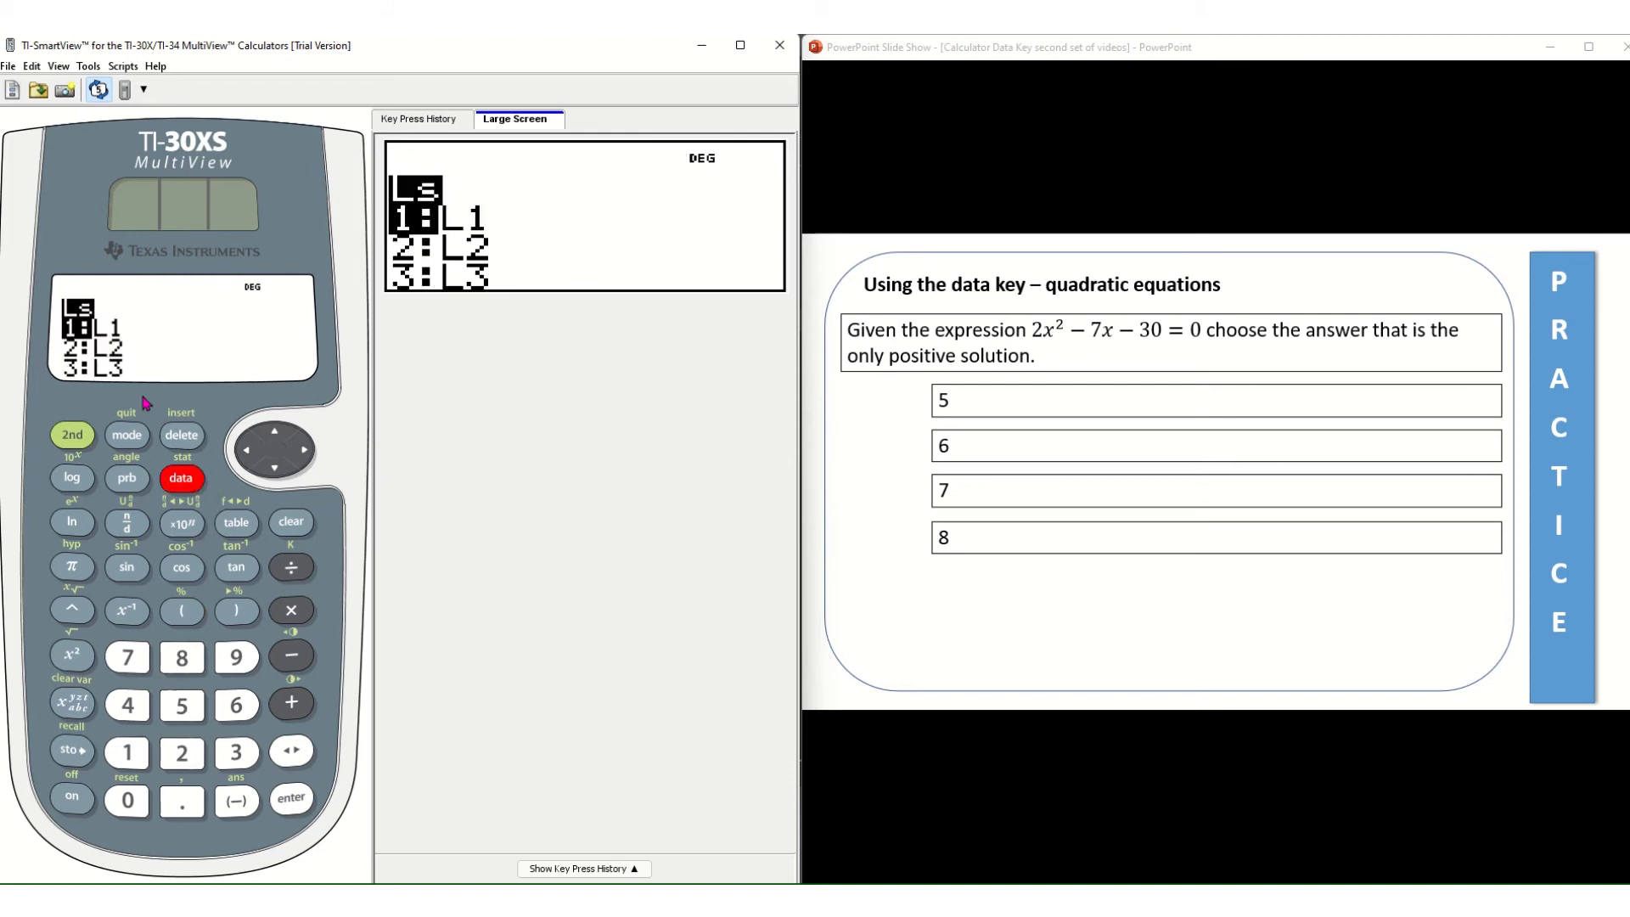
pyautogui.click(299, 802)
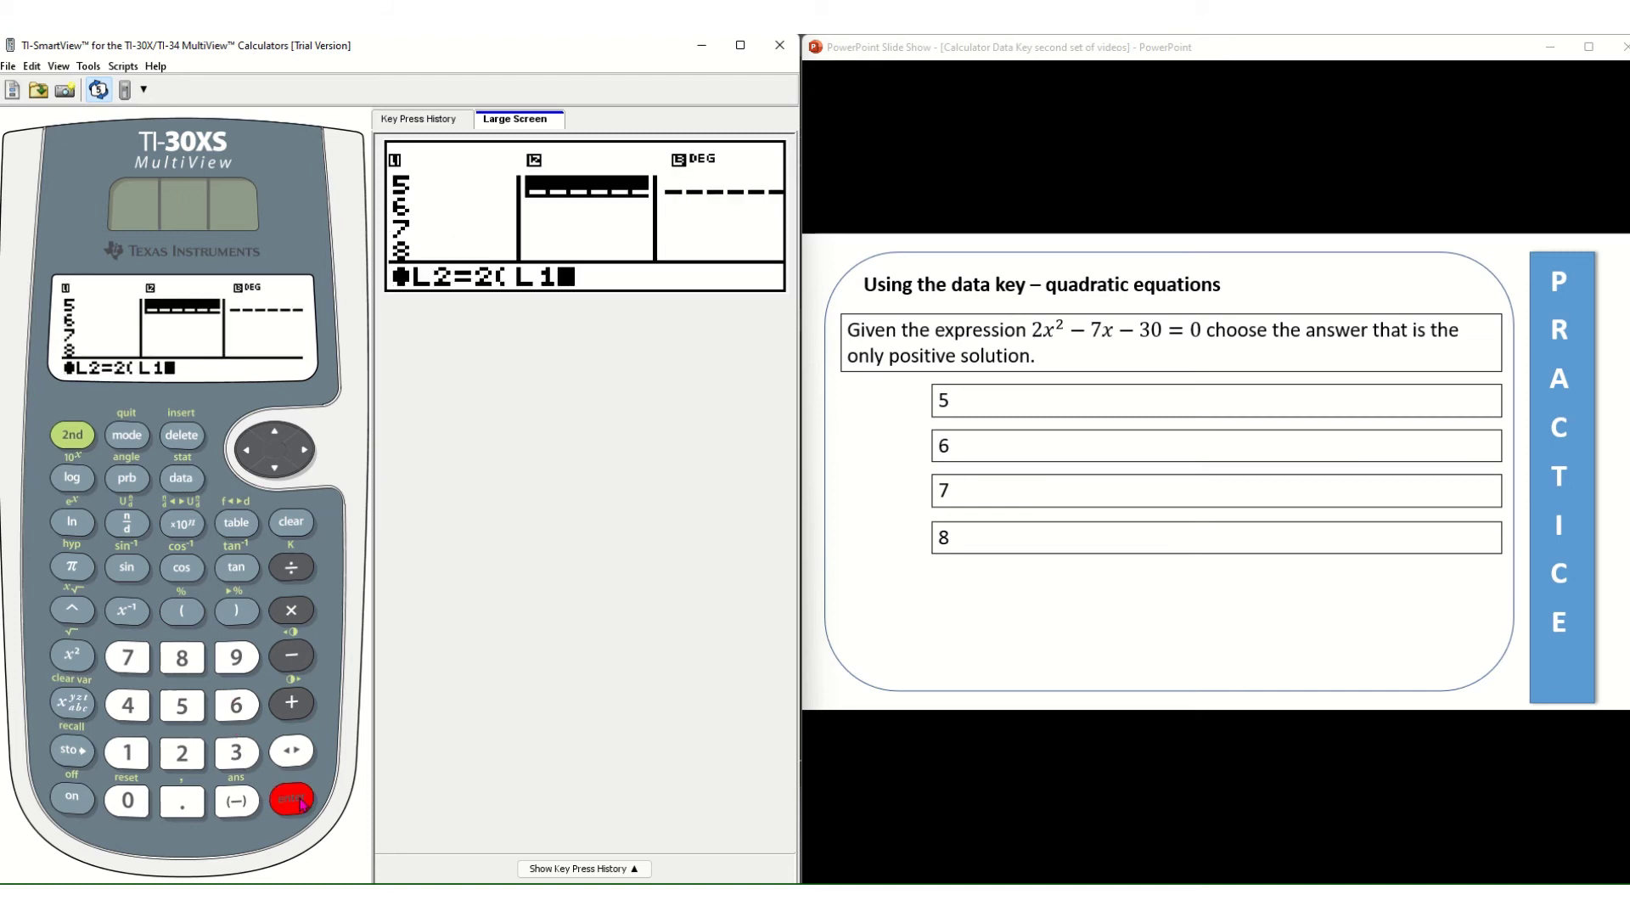
pyautogui.click(78, 665)
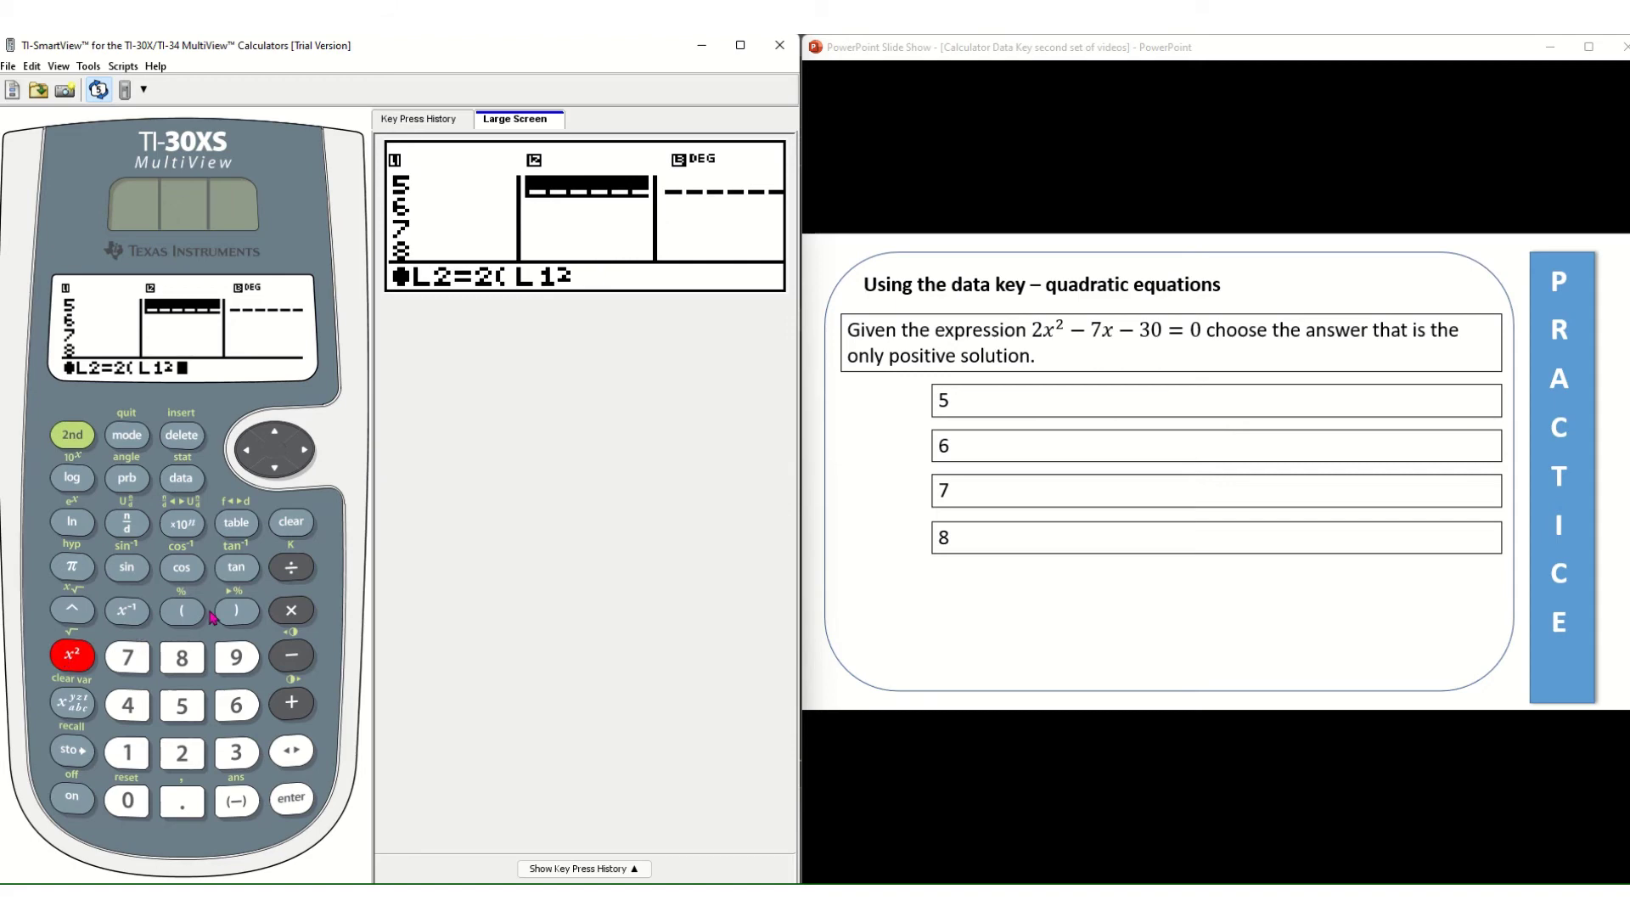
pyautogui.click(237, 611)
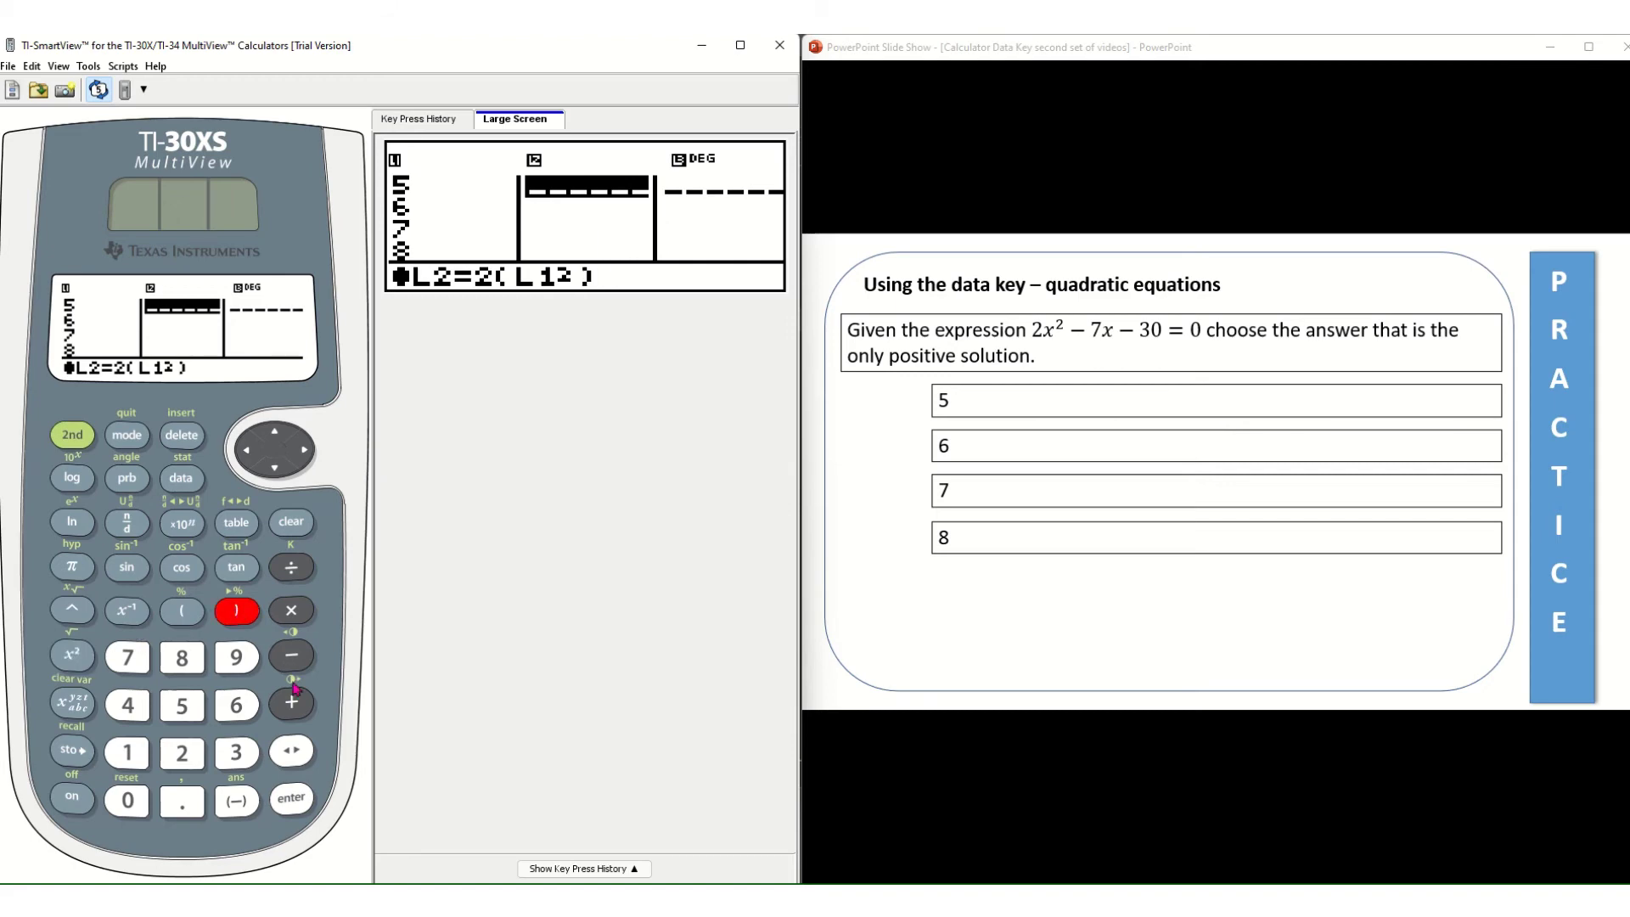
# Complete the formula by appending −7L1−30
pyautogui.click(292, 655)
pyautogui.click(129, 668)
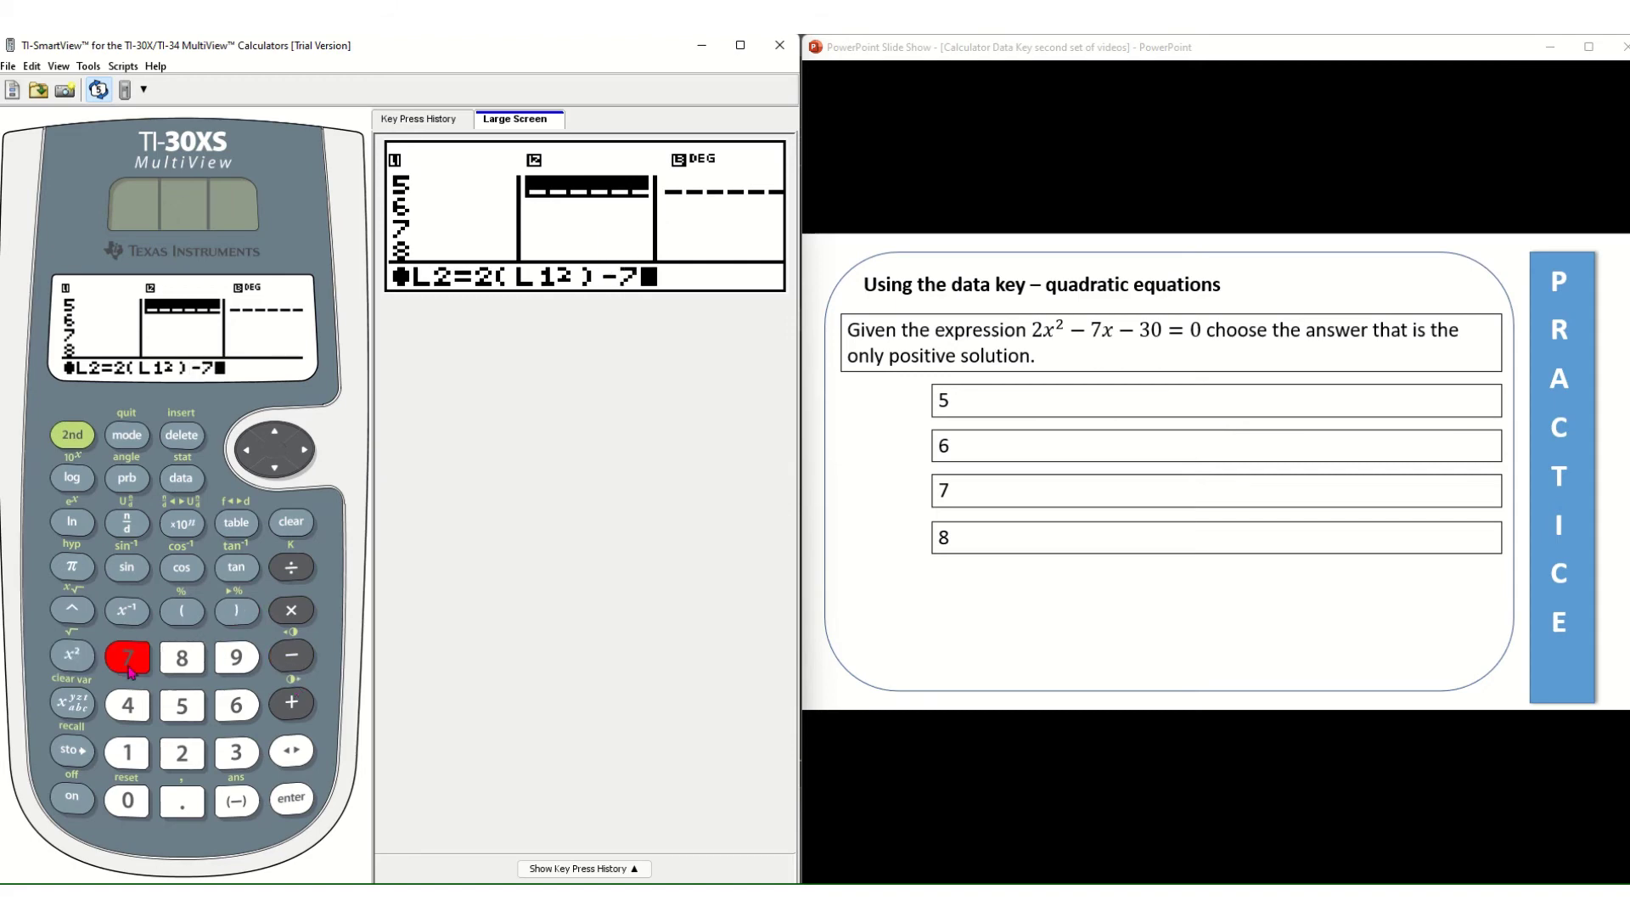
pyautogui.click(175, 480)
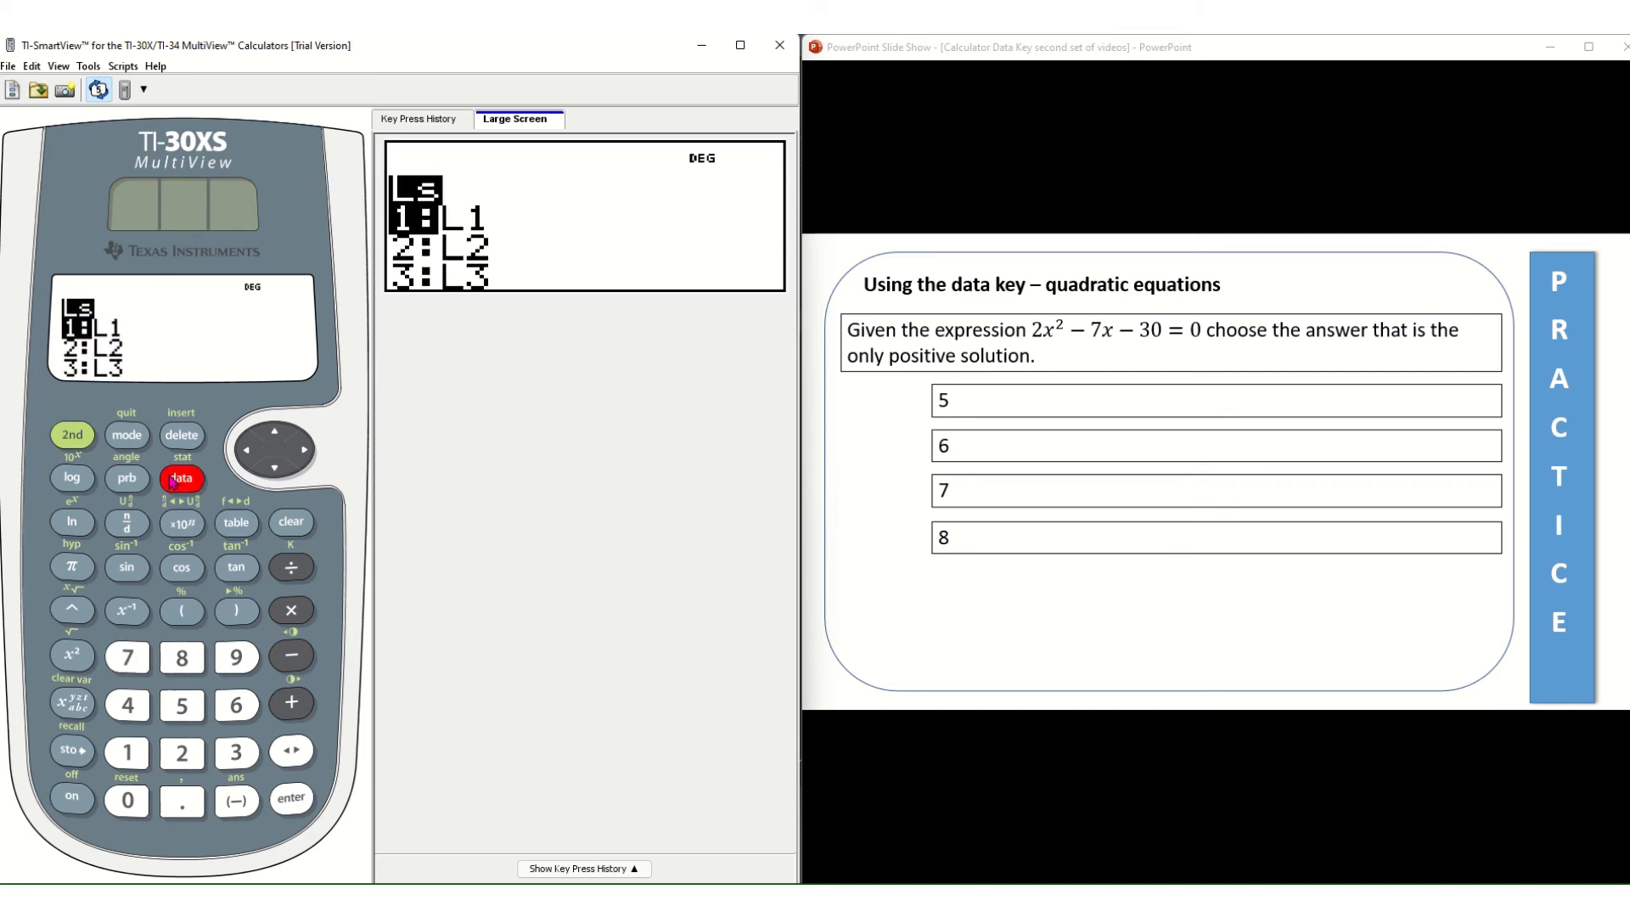
pyautogui.click(297, 801)
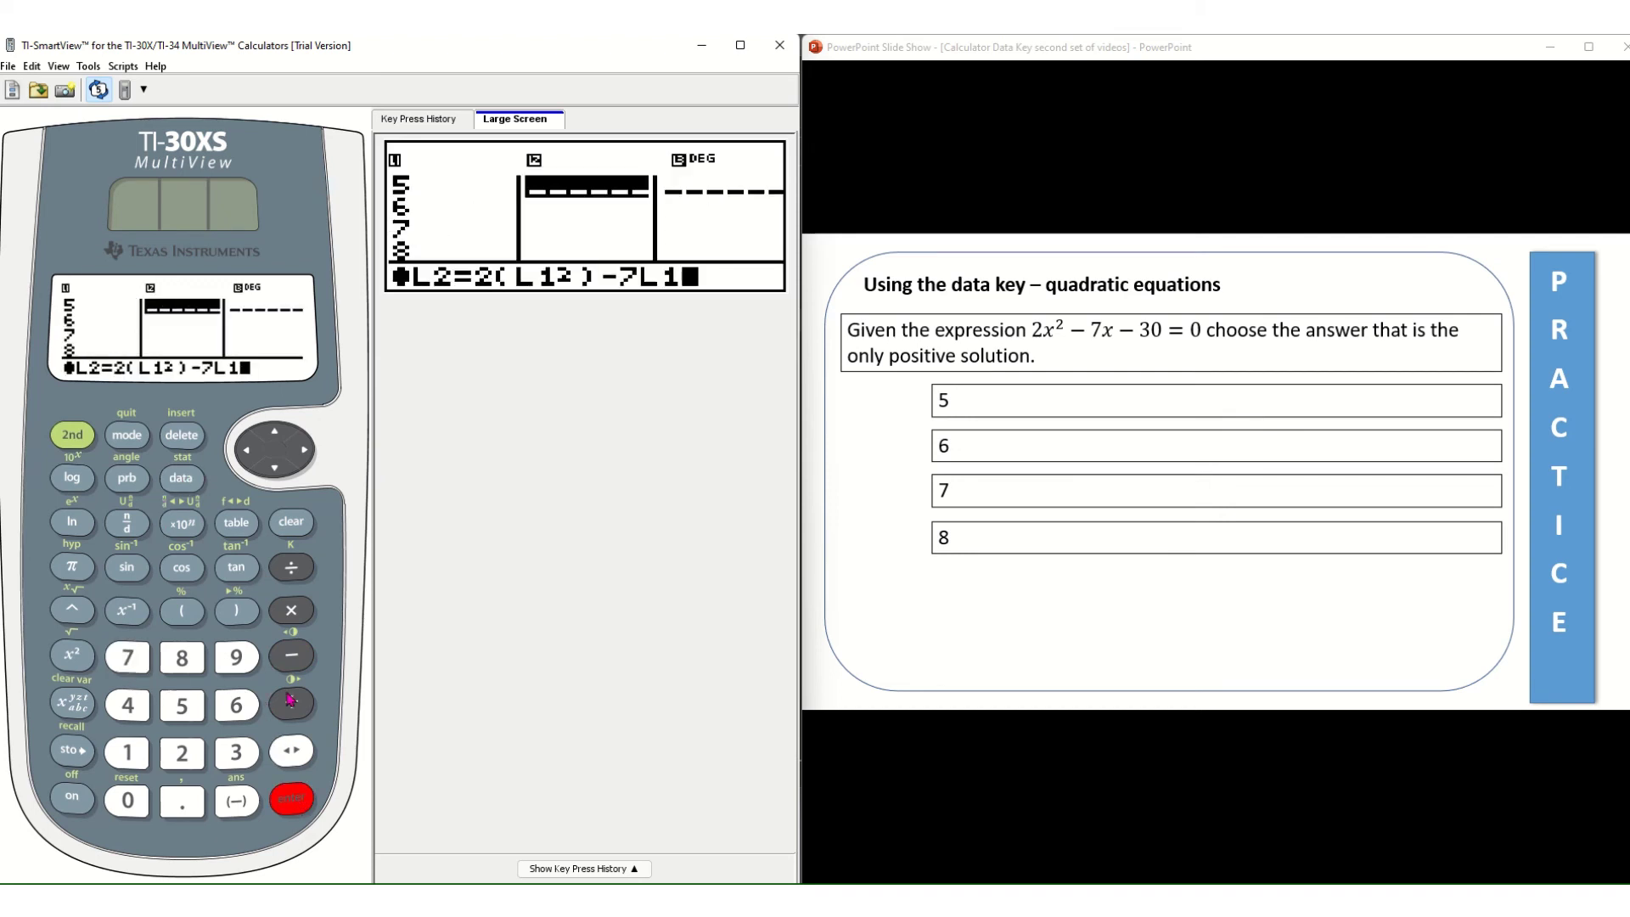
pyautogui.click(297, 665)
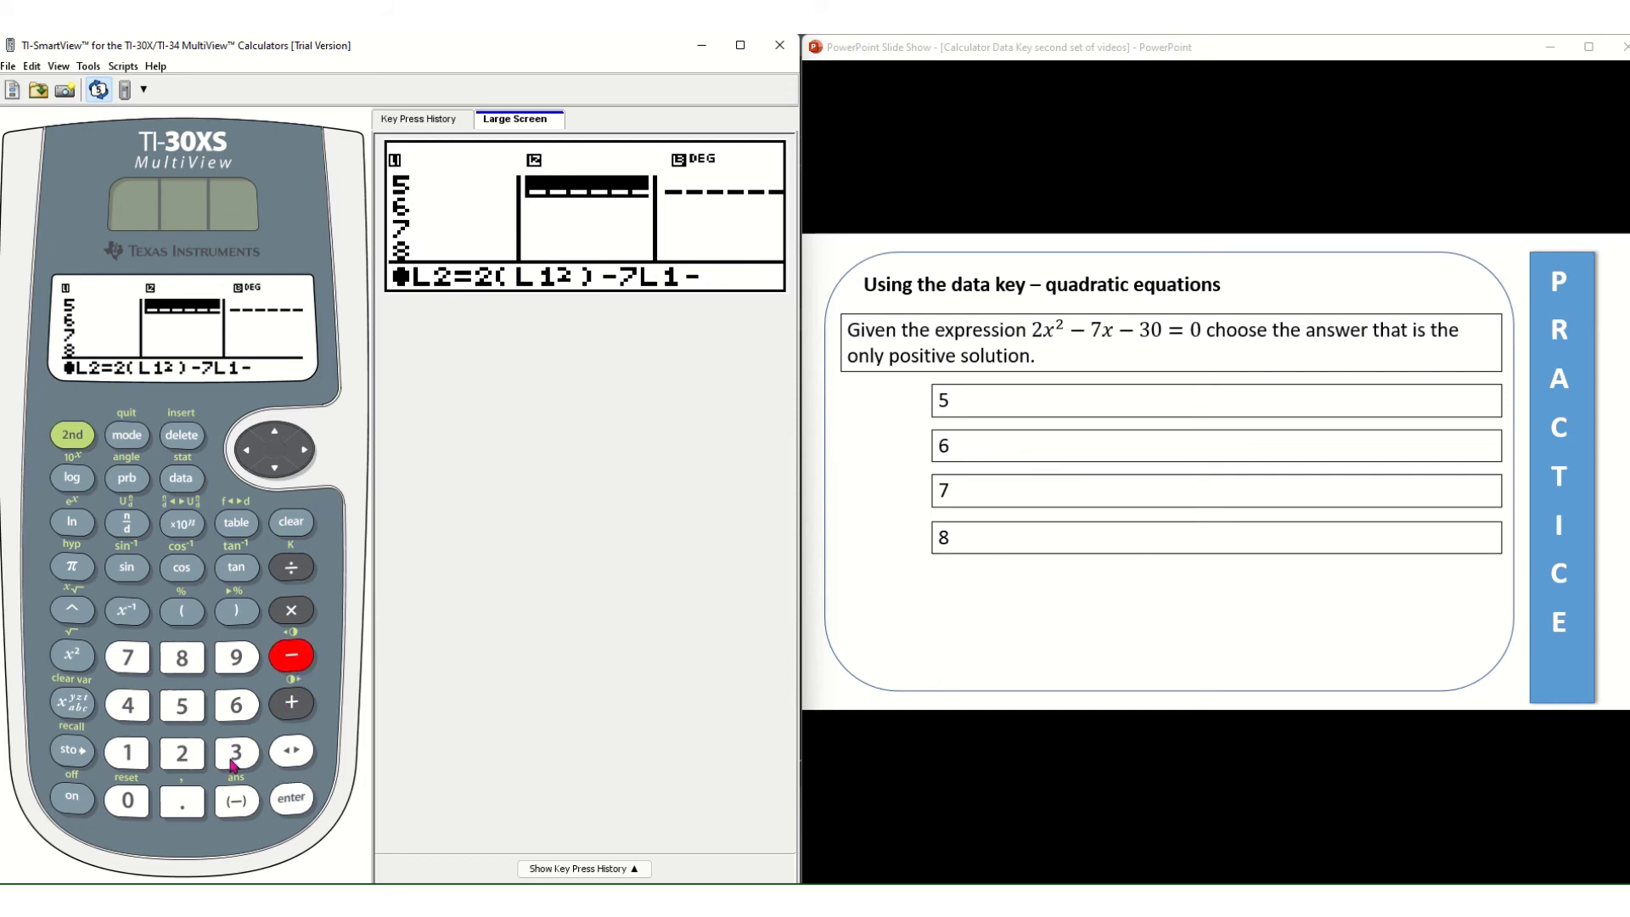
pyautogui.click(236, 752)
pyautogui.click(127, 800)
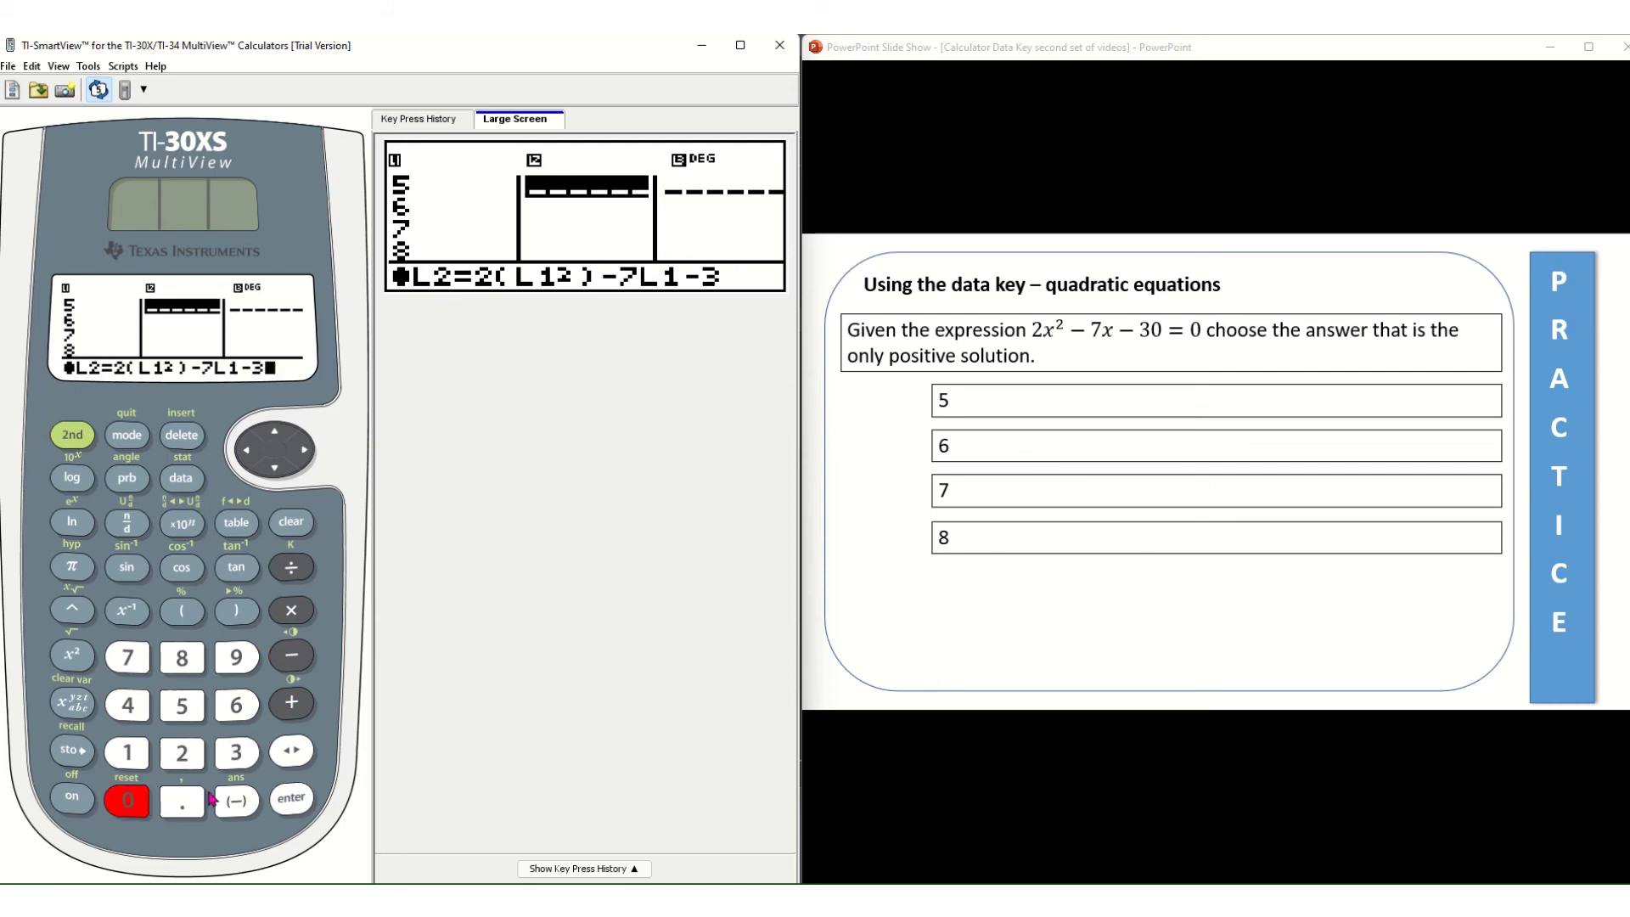
# Evaluate the formula so L2 fills with −15, 0, 19 and 42
pyautogui.click(291, 800)
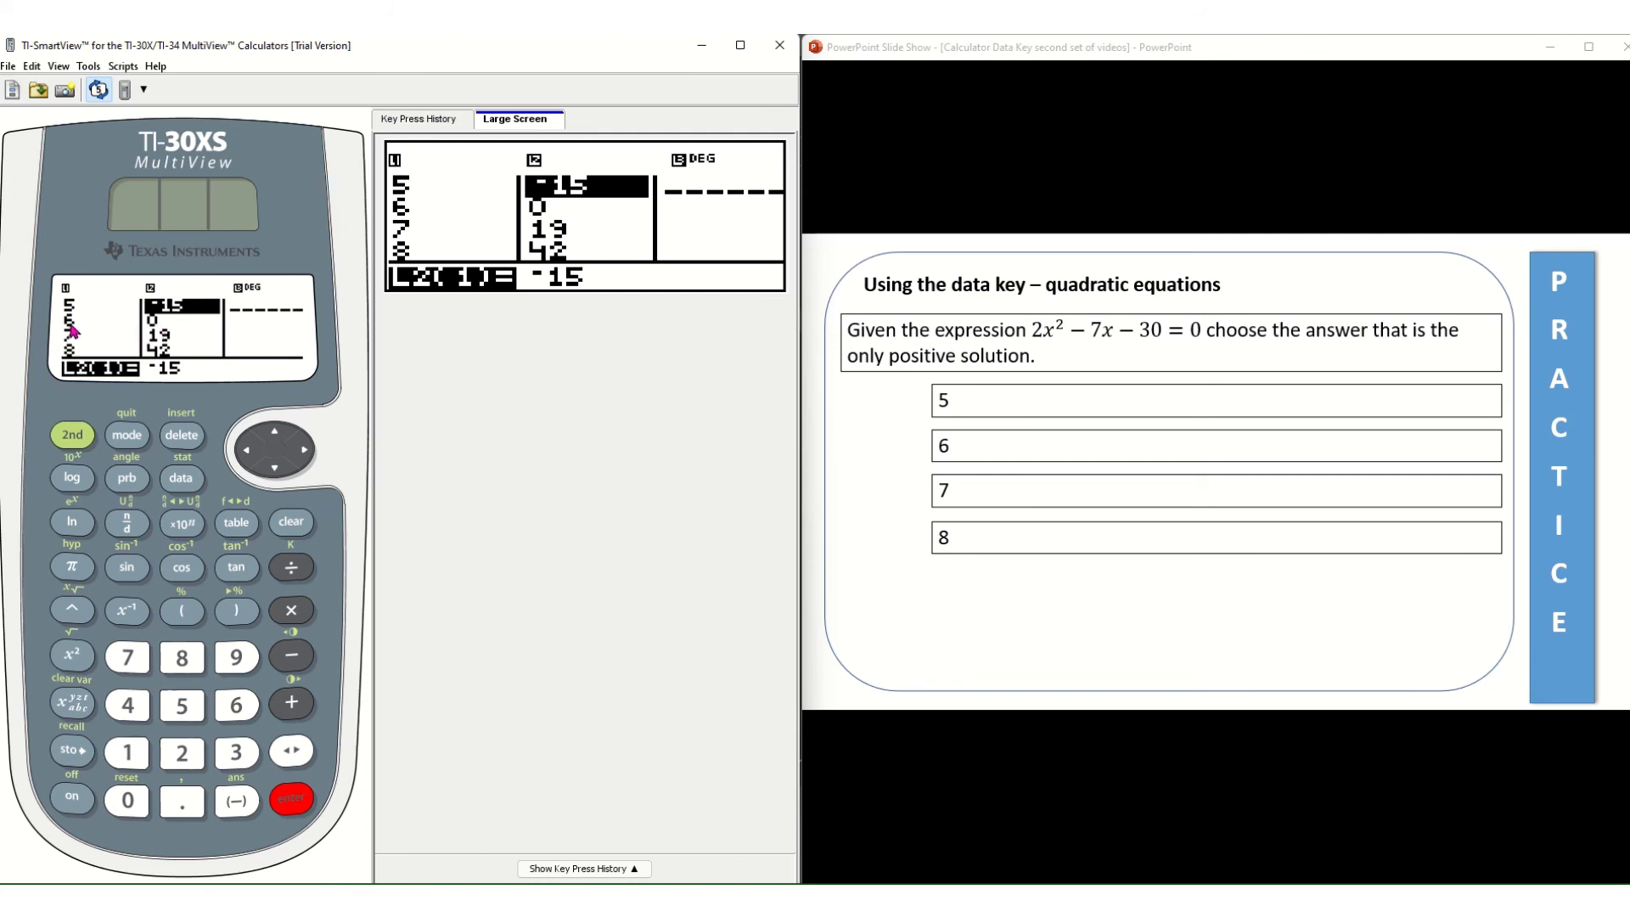
# Move down to L2(2) to show the value 0 paired with L1 = 6
pyautogui.click(274, 469)
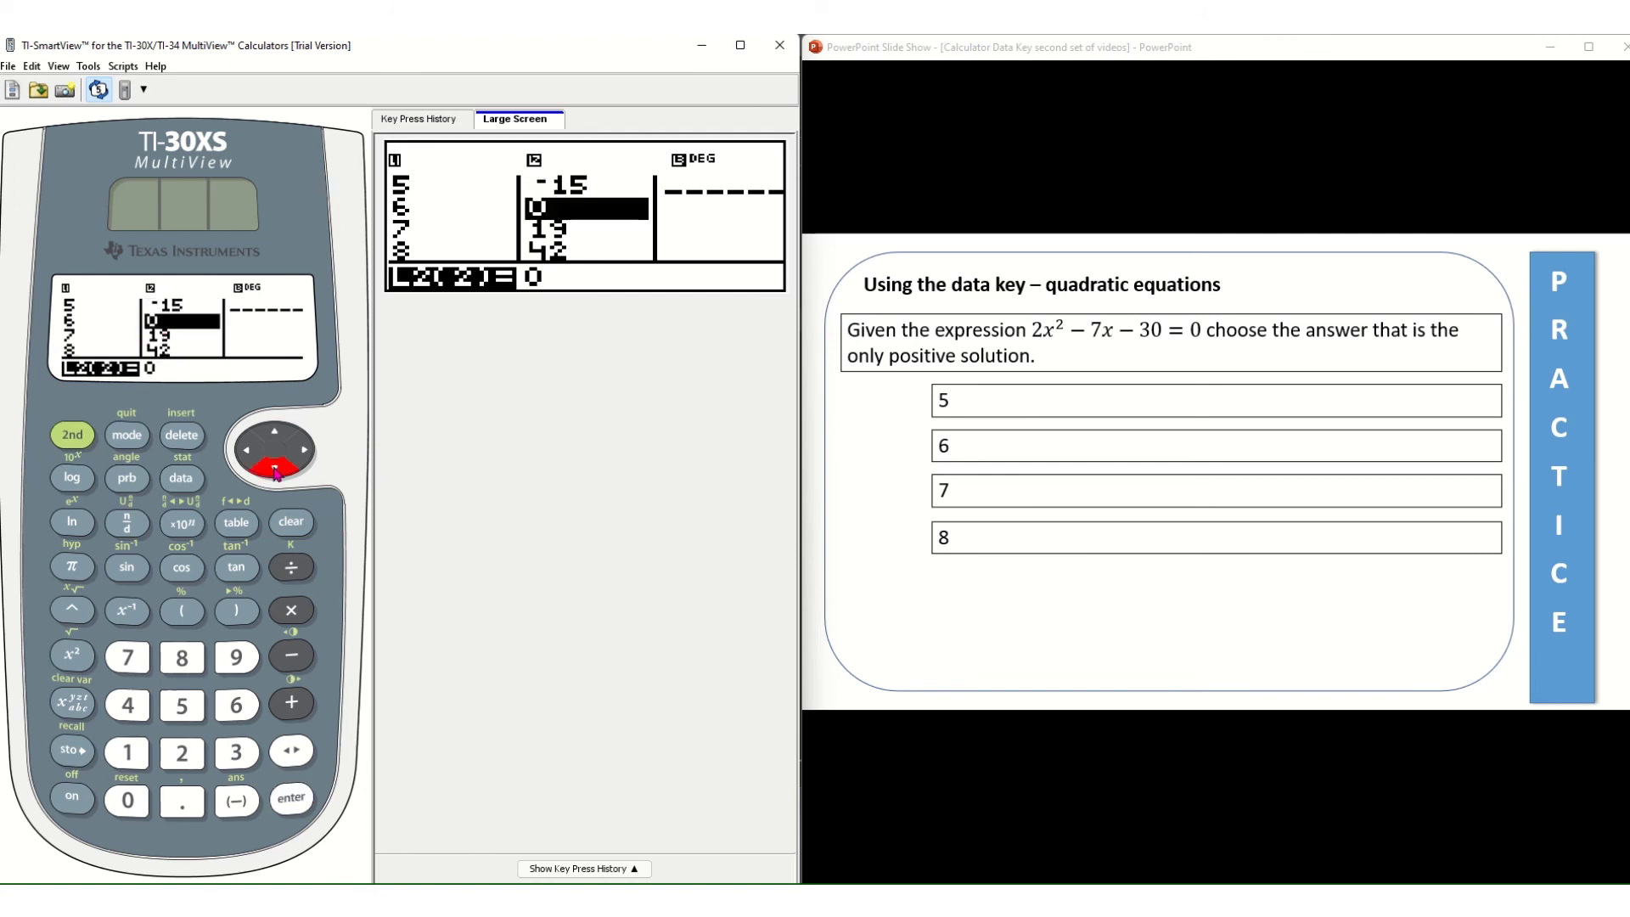